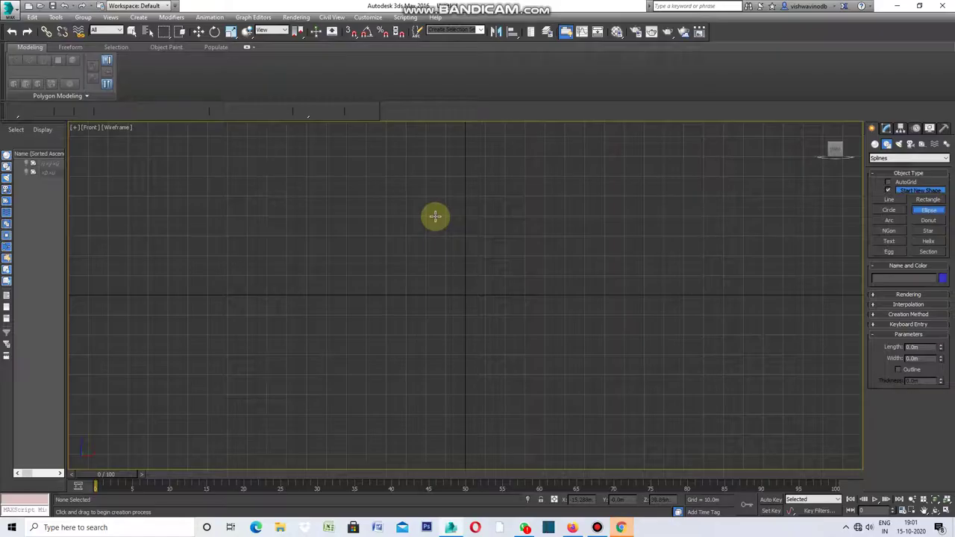
Step: Draw an ellipse in the Front view and nudge it slightly up and to the right
drag(435, 216, 299, 316)
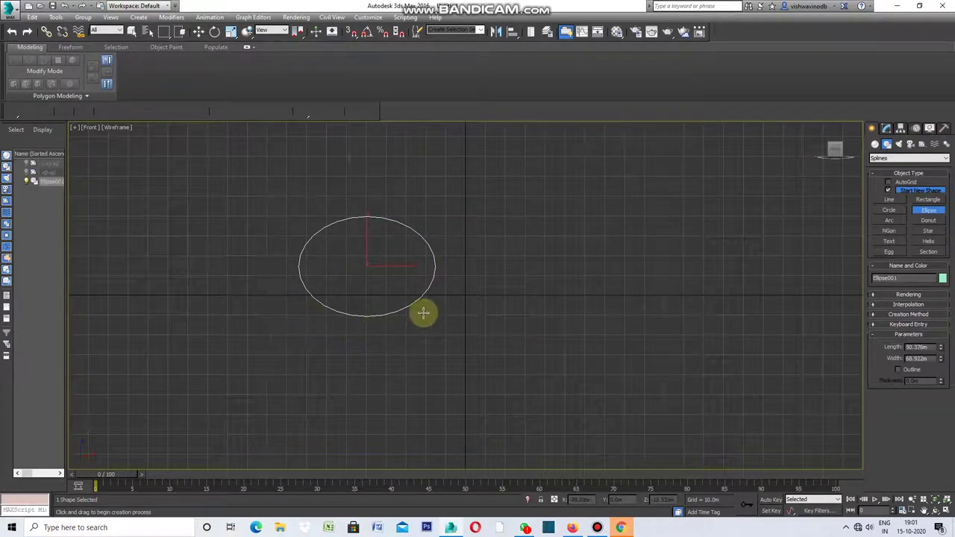
click(199, 31)
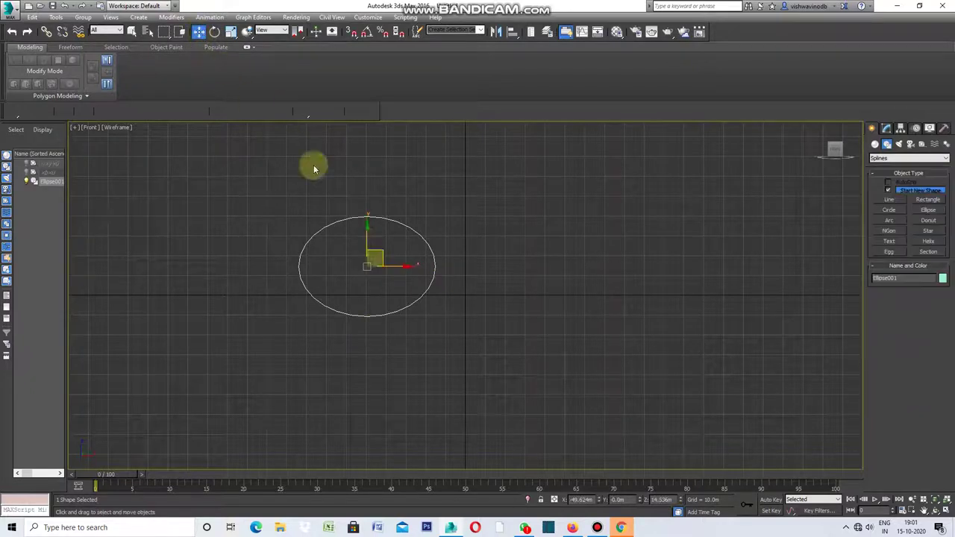
drag(379, 255, 411, 232)
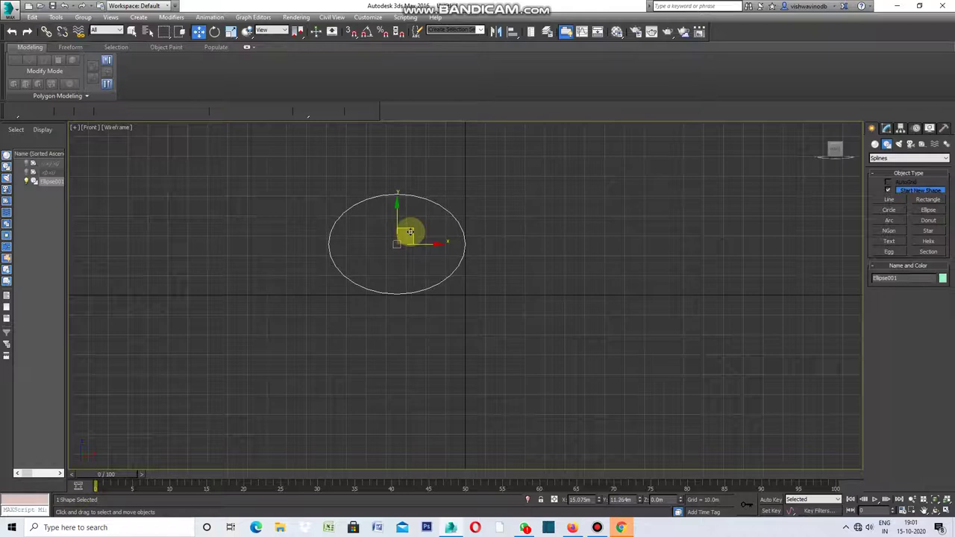
right_click(549, 262)
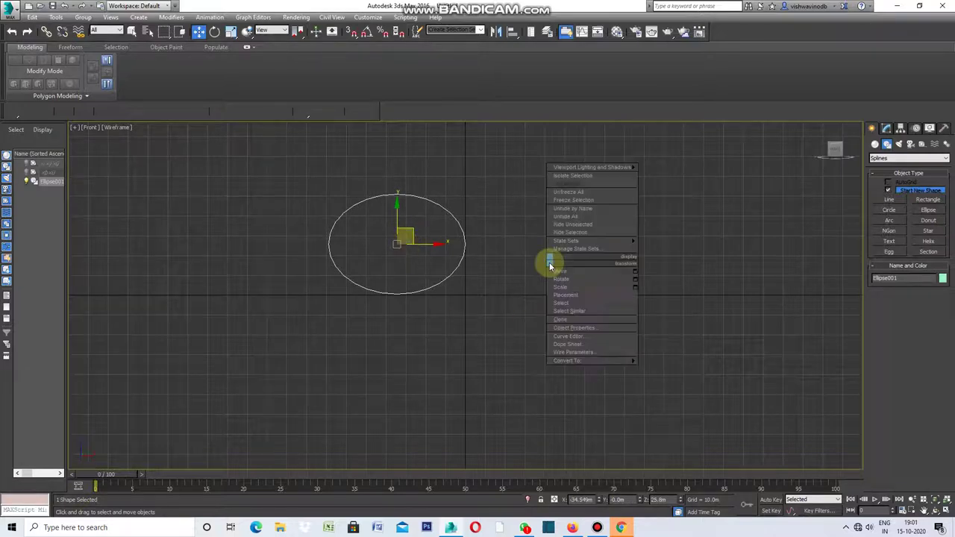
mouse_move(589, 360)
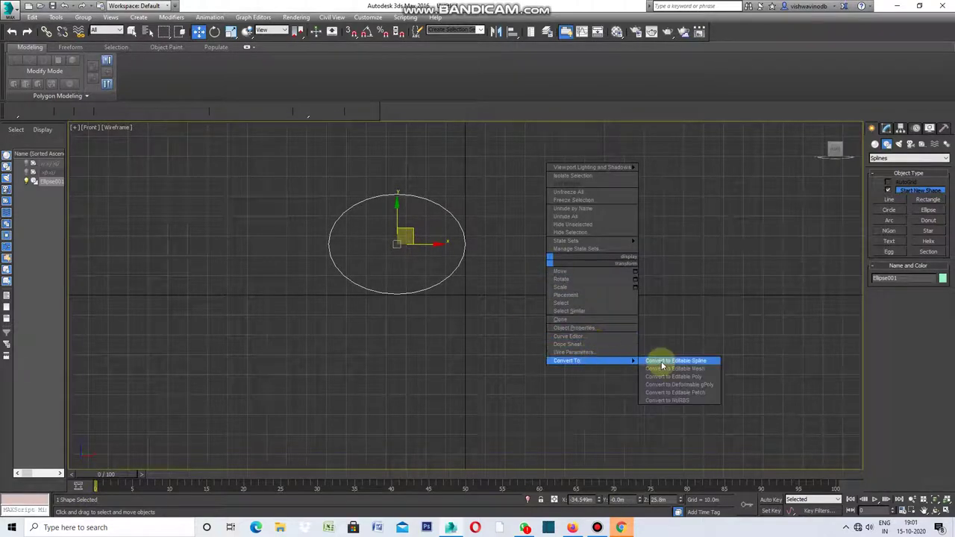
Step: Convert Ellipse001 to an editable spline, enable Affect Pivot Only, and turn on grid snapping
click(671, 361)
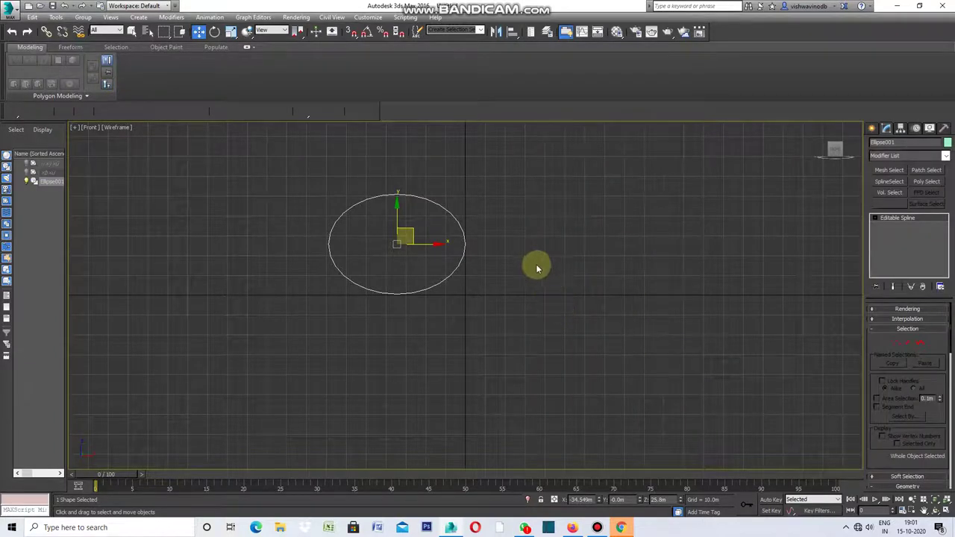
click(901, 131)
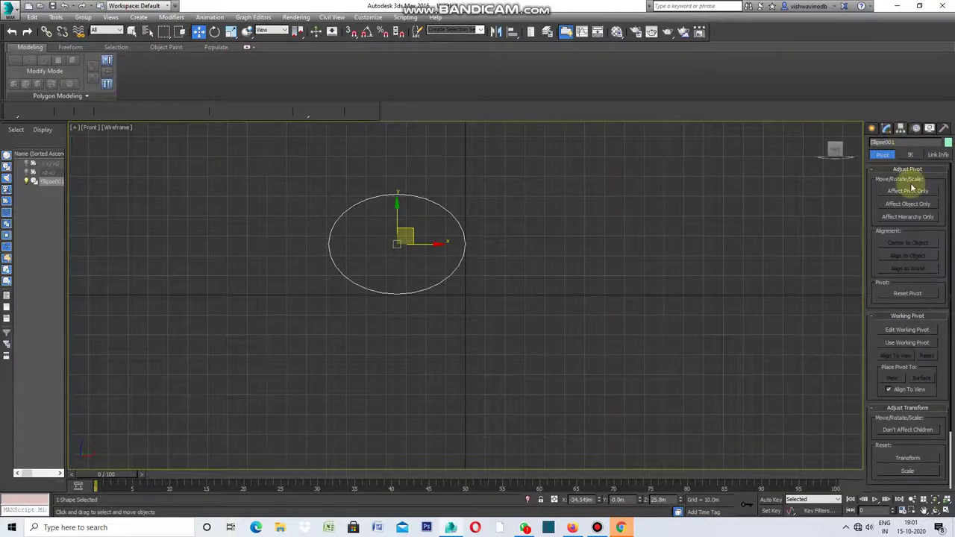
click(908, 191)
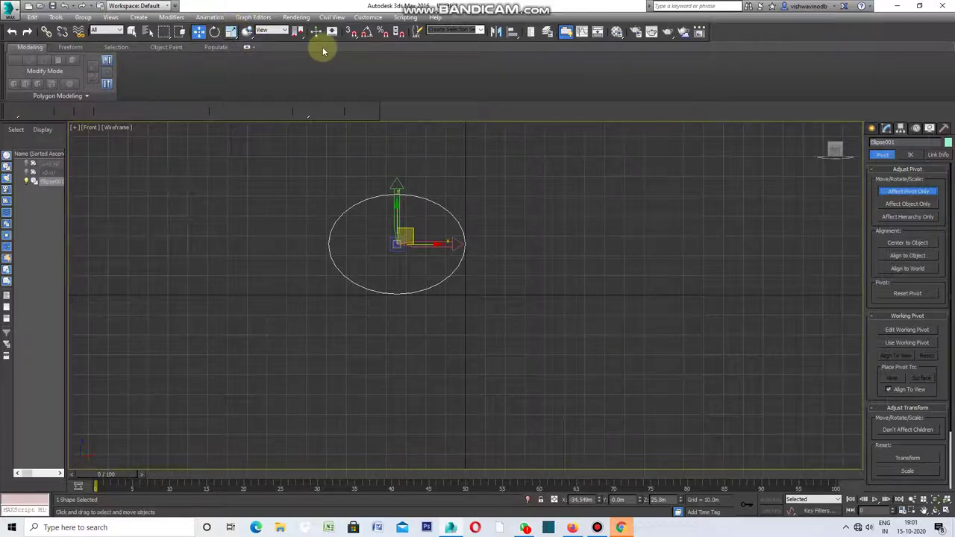
click(352, 34)
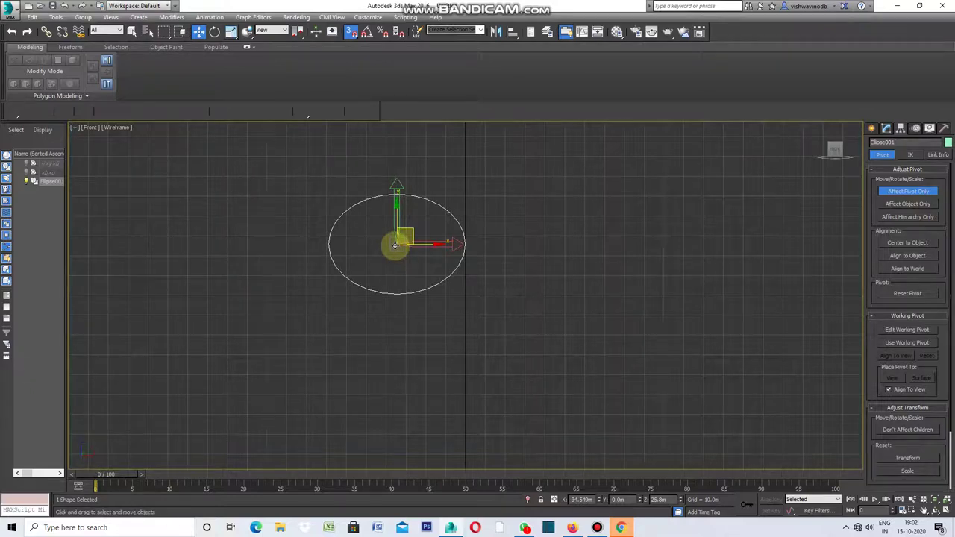
Step: Snap Ellipse001's pivot to its right edge, then turn off Affect Pivot Only and snapping
drag(395, 245, 464, 244)
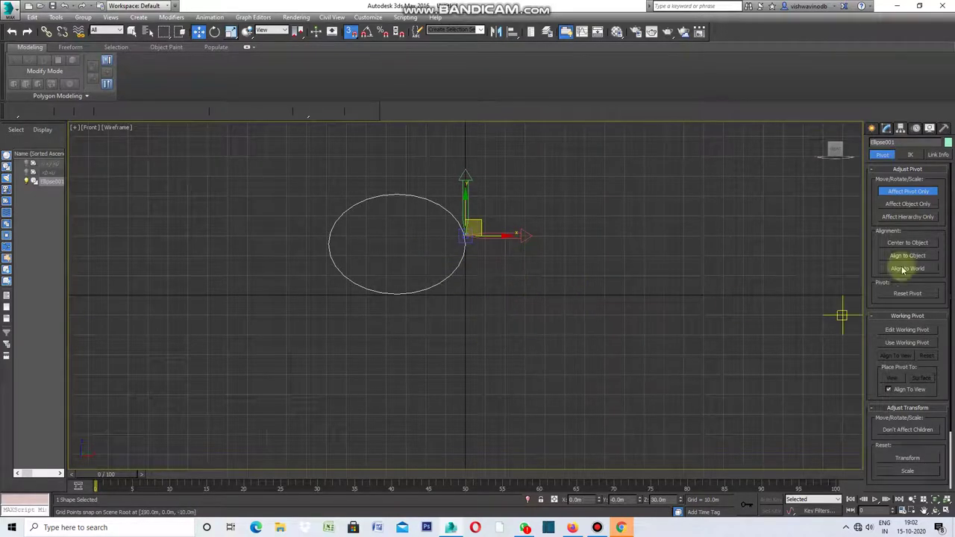
click(908, 192)
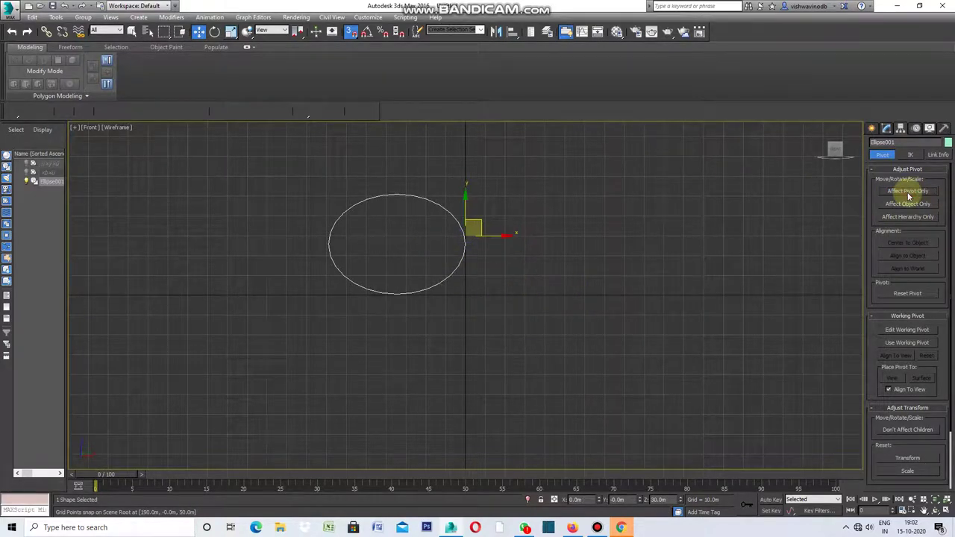
click(354, 36)
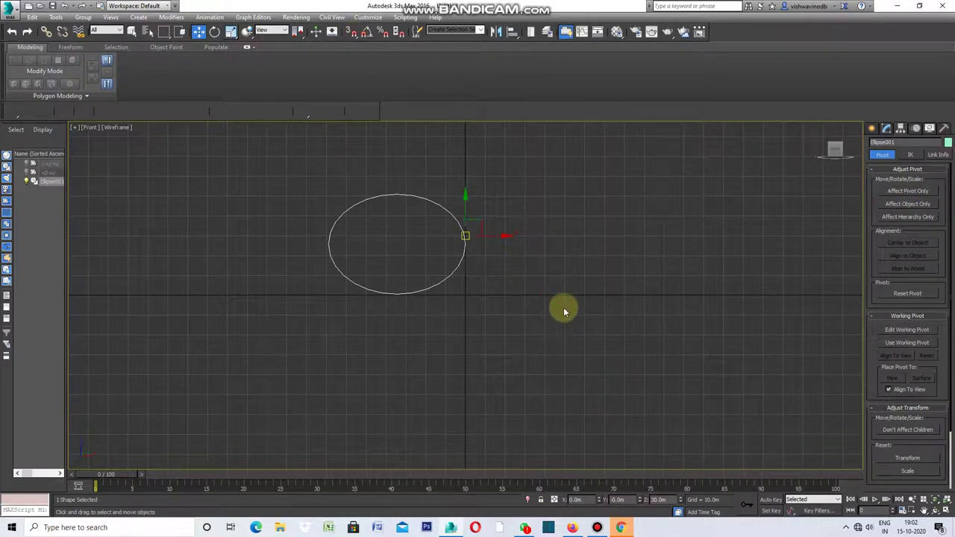
Step: In Top view, Shift-drag the ellipse to create Ellipse002 as a Reference clone beside it
key(t)
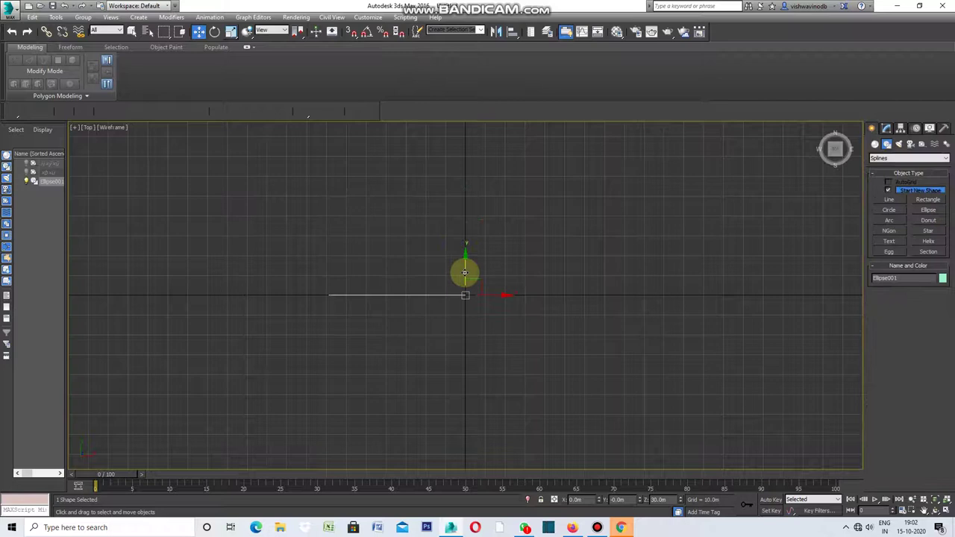
shift+drag(464, 273, 470, 214)
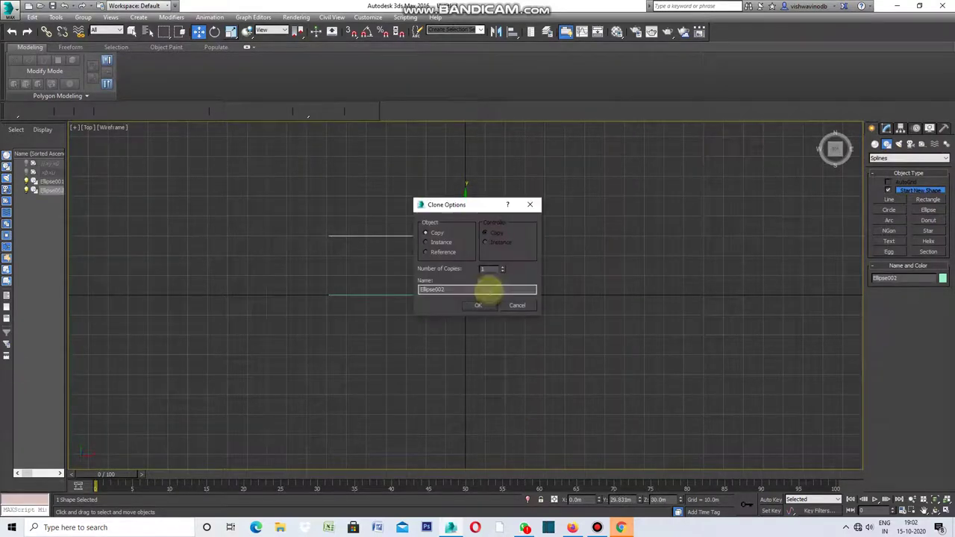
click(426, 252)
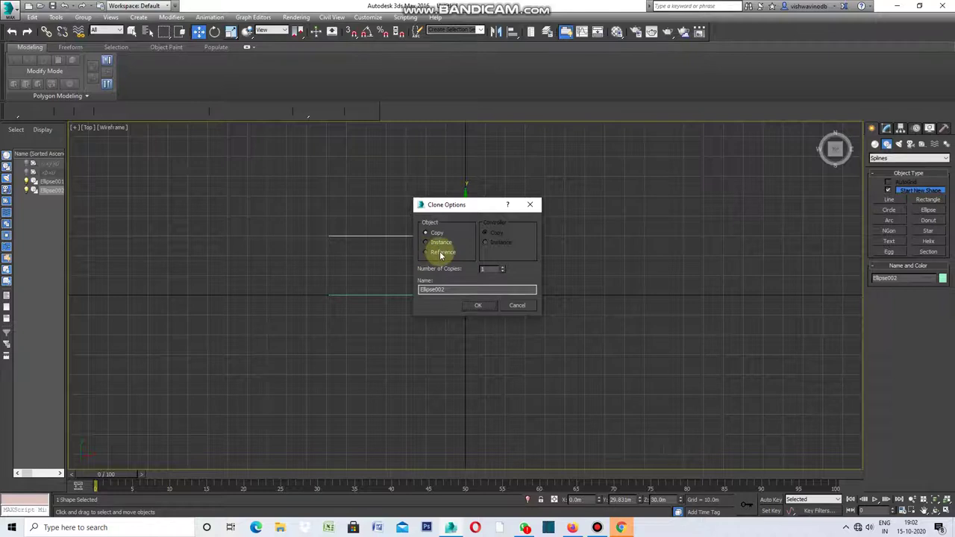
click(478, 306)
click(534, 395)
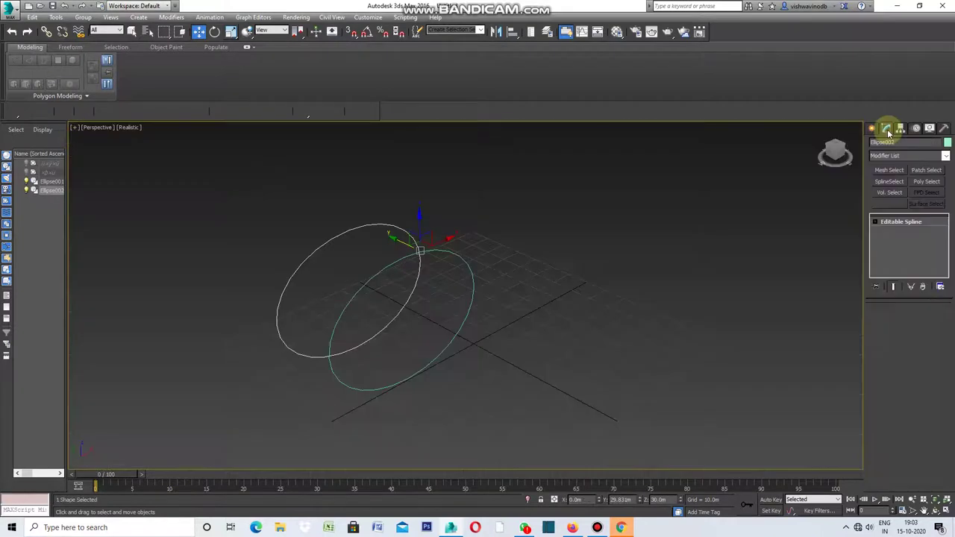
Step: Add a SplineSelect modifier to Ellipse002 and select one arc at Segment level
click(946, 159)
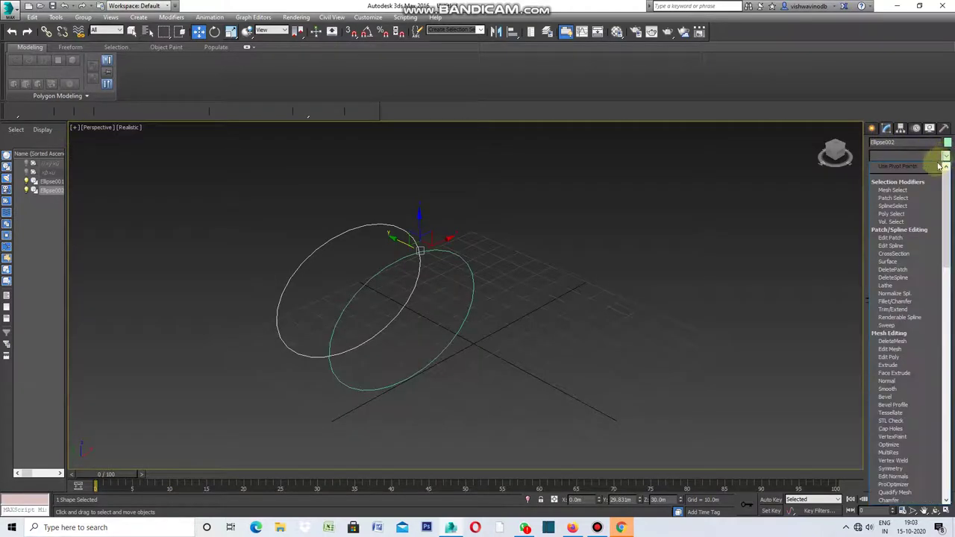
click(893, 205)
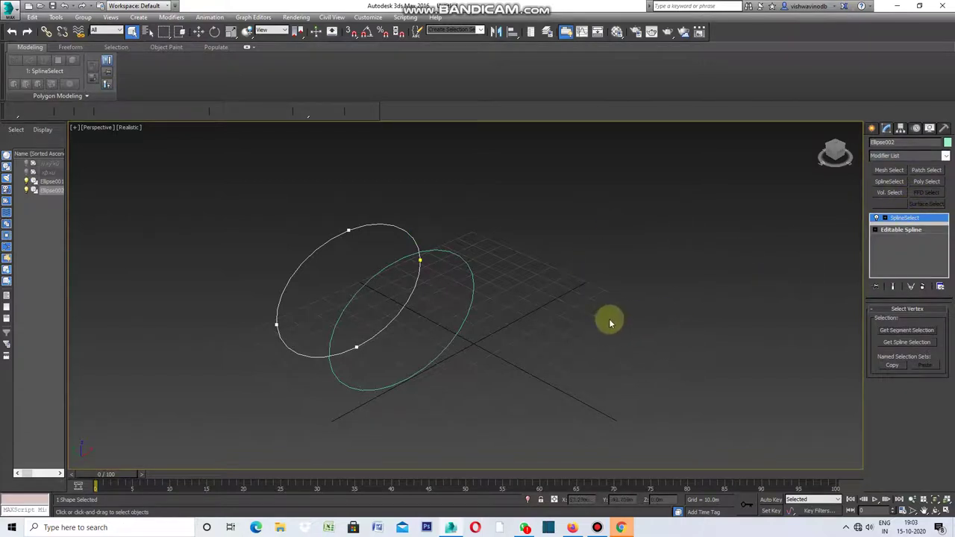
click(886, 220)
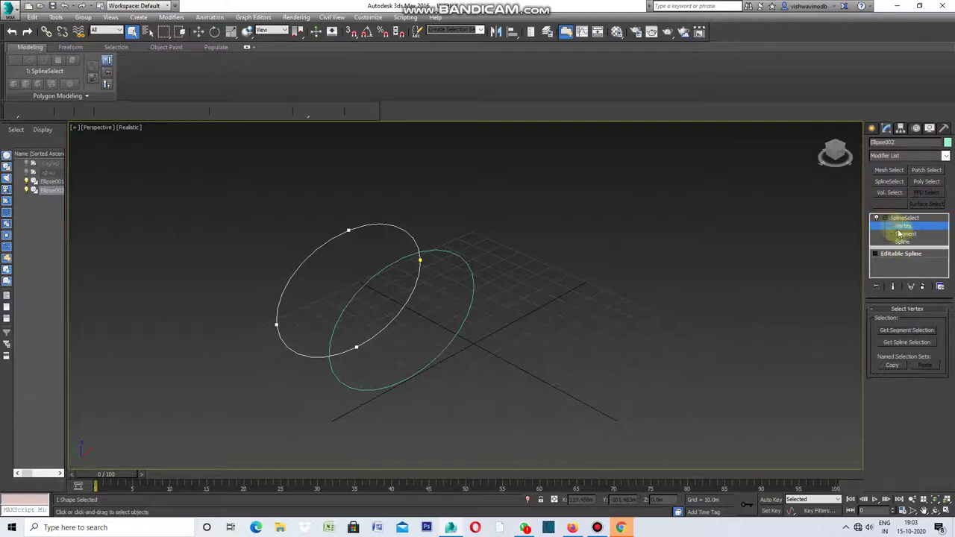
click(903, 234)
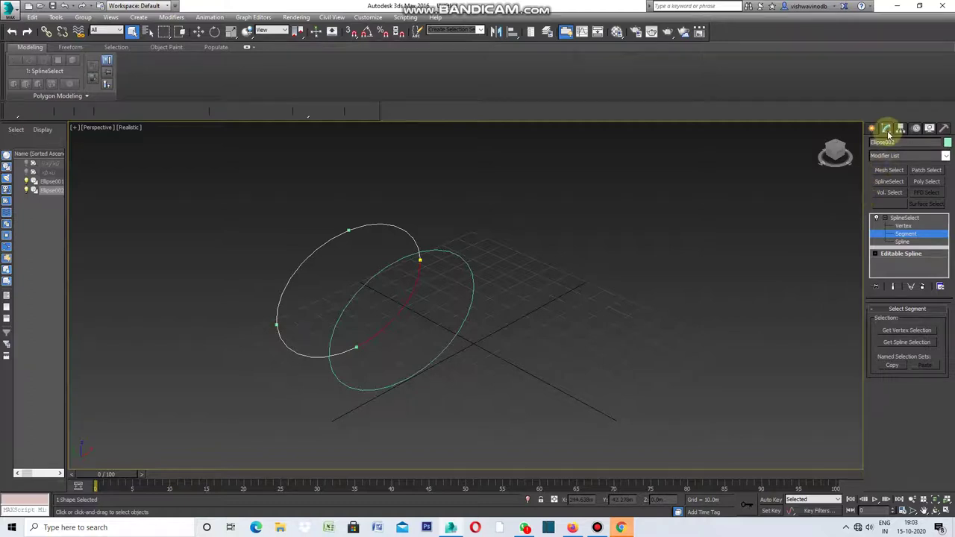
Step: Apply a DeleteSpline modifier to remove the selected arc, leaving an open curve
click(945, 159)
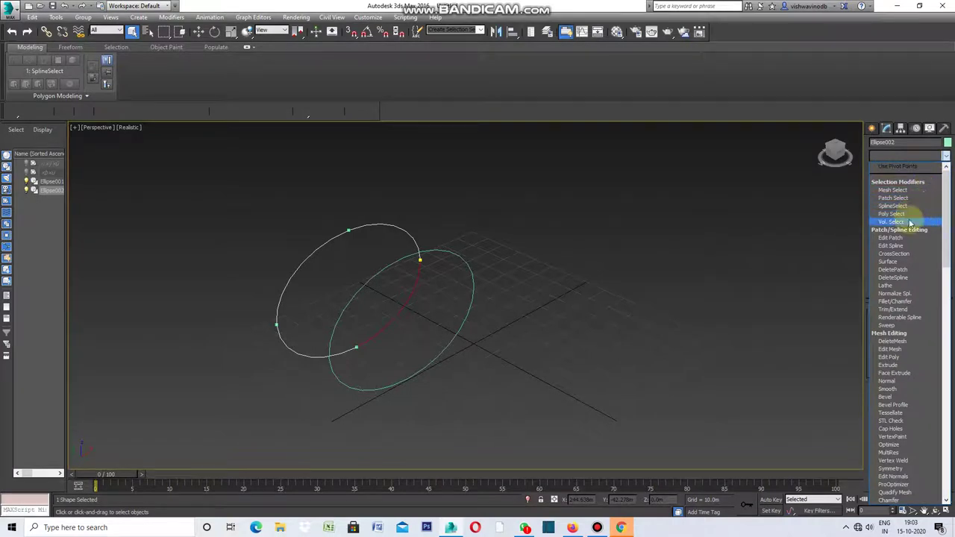
click(908, 278)
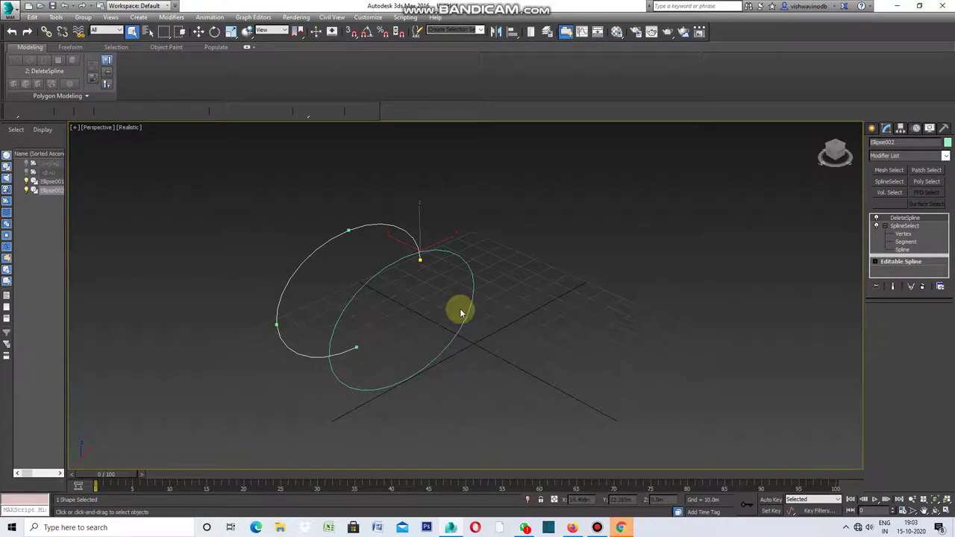
click(945, 155)
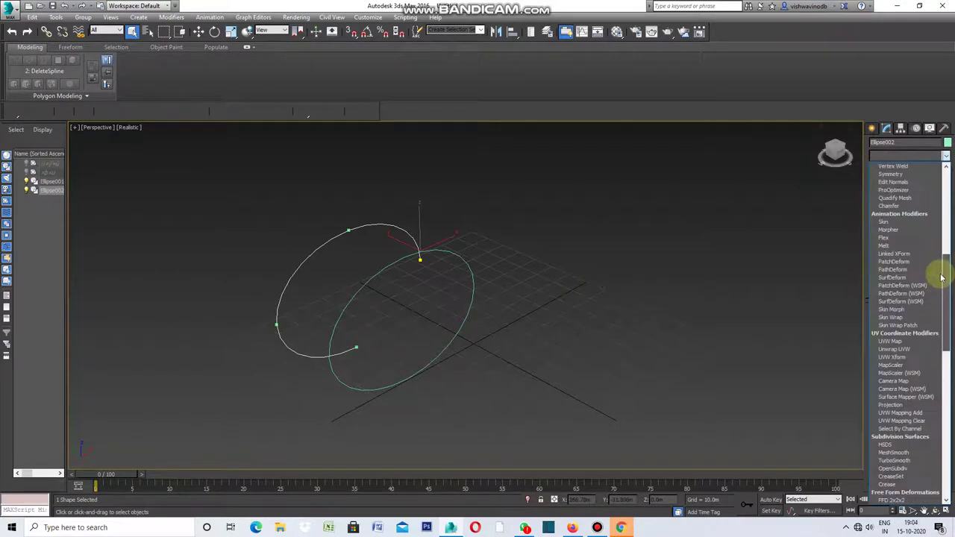
drag(941, 278, 943, 251)
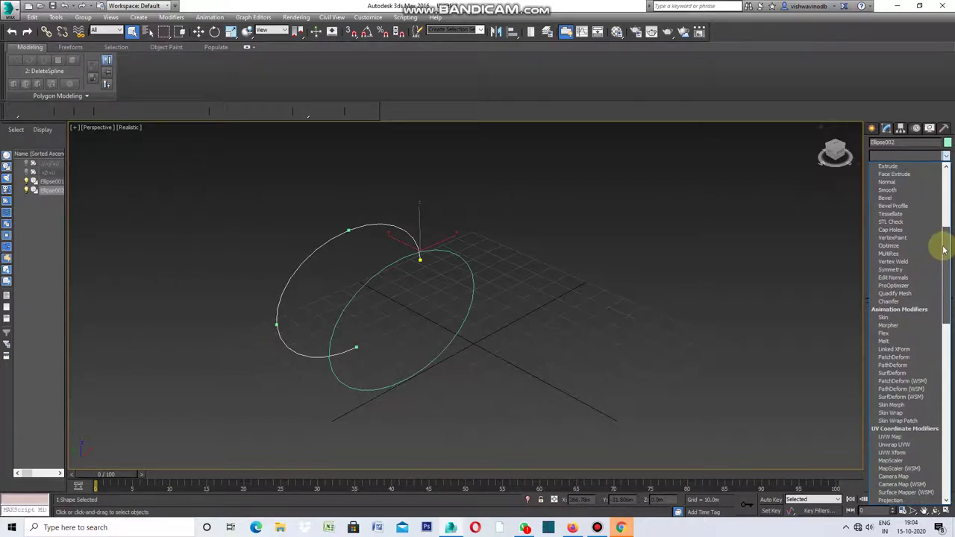
Step: Extrude Ellipse002's open arc by -20.0m into a curved band
click(904, 166)
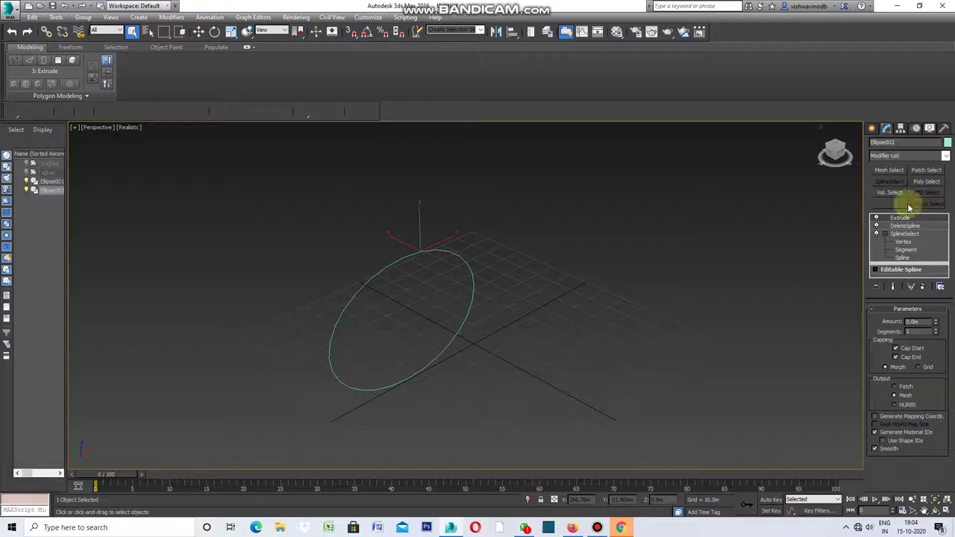
drag(936, 323, 935, 336)
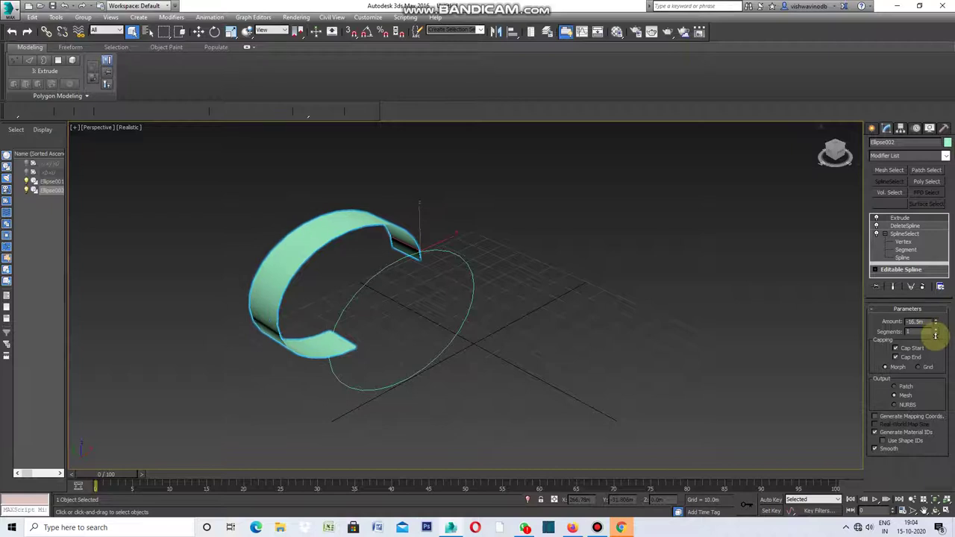
drag(935, 335, 935, 339)
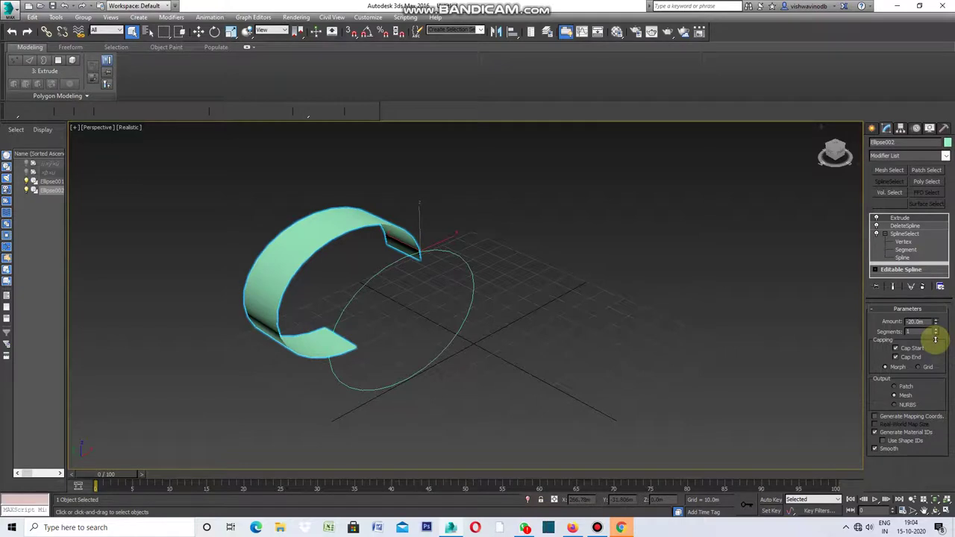
click(765, 306)
click(383, 230)
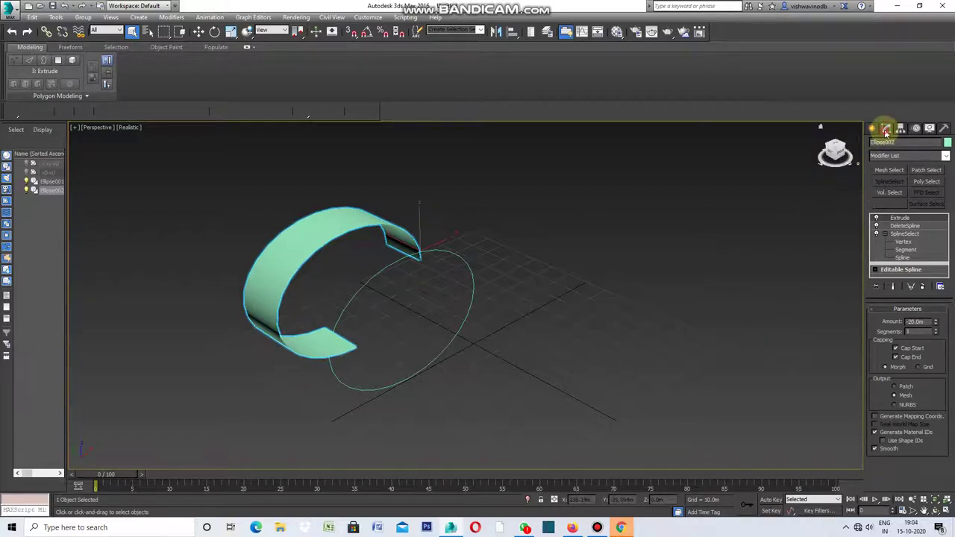
click(945, 157)
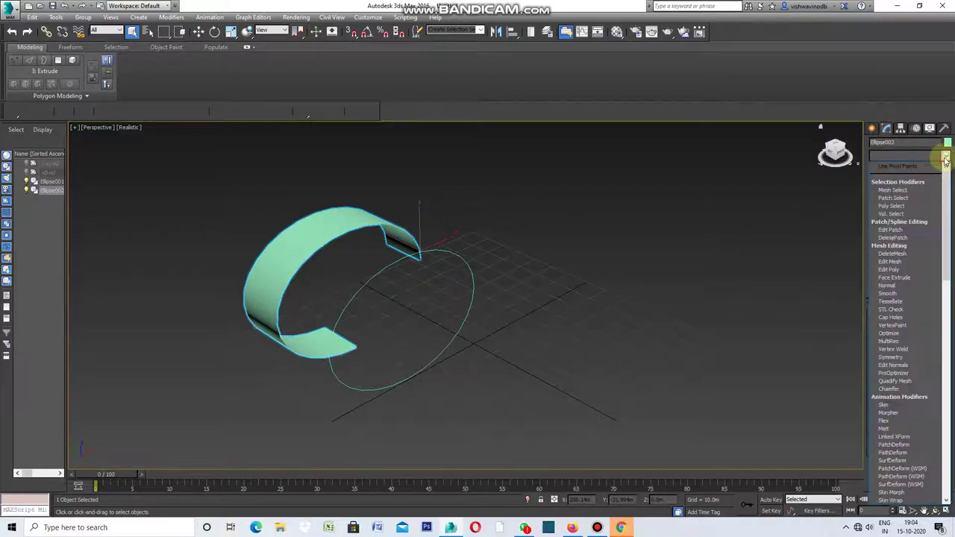
Step: Add a Shell modifier to the band with an Outer Amount of 6.3m
drag(947, 214, 945, 372)
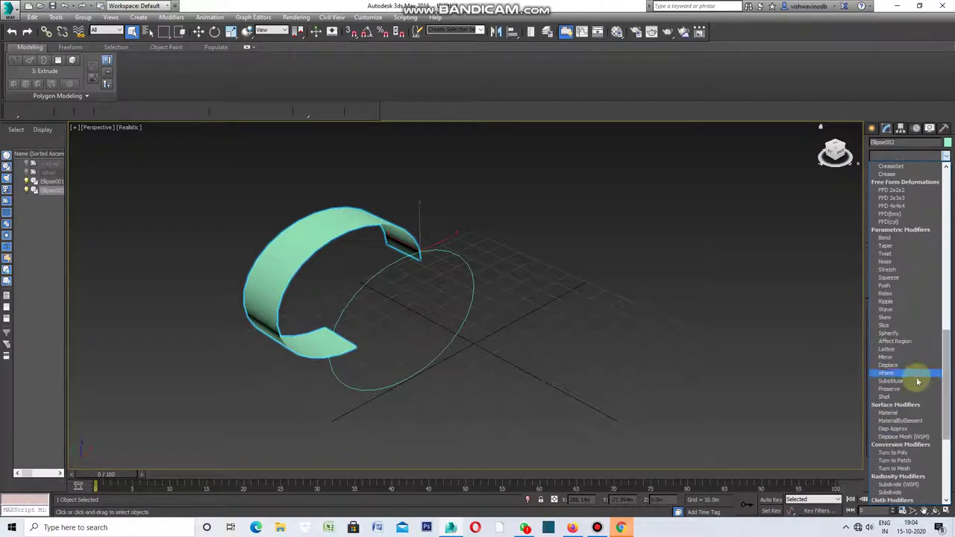
click(896, 396)
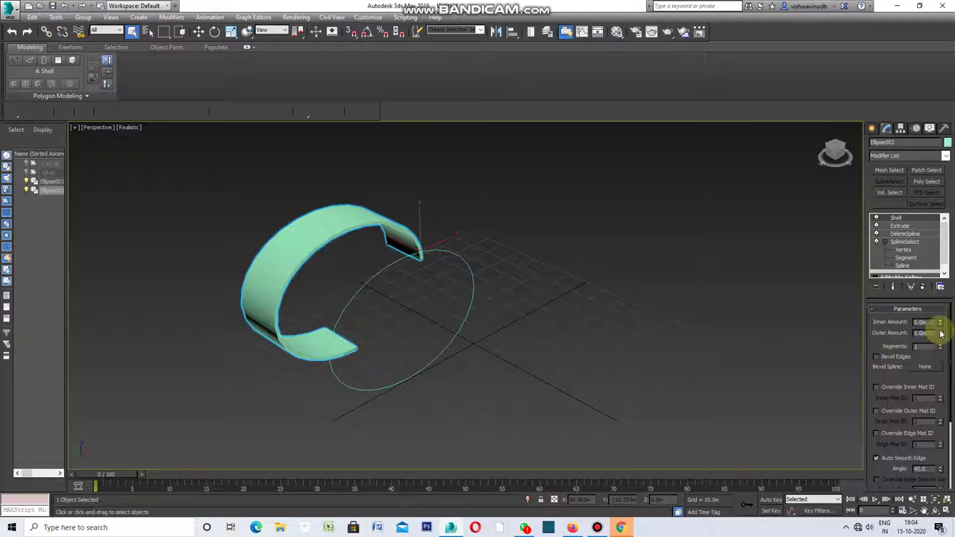
drag(940, 333, 927, 75)
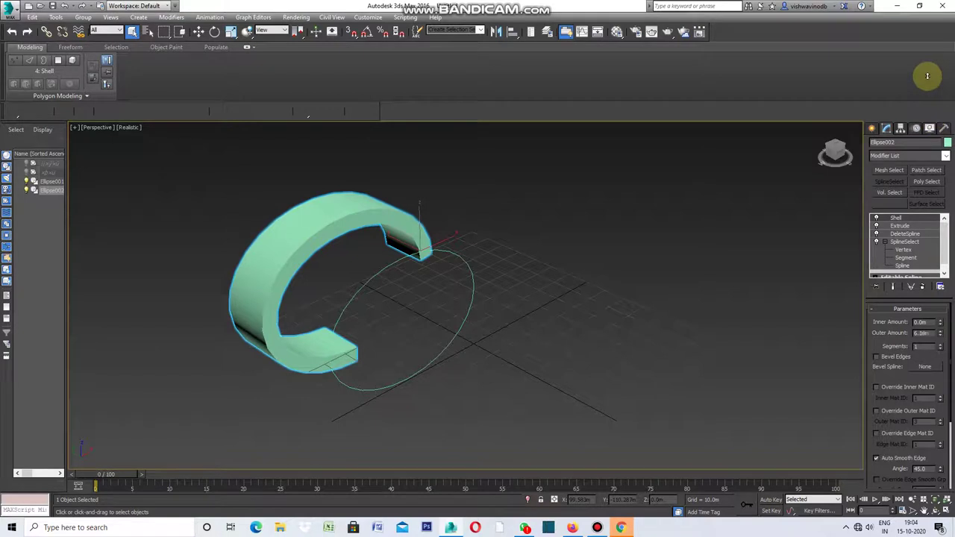
click(765, 366)
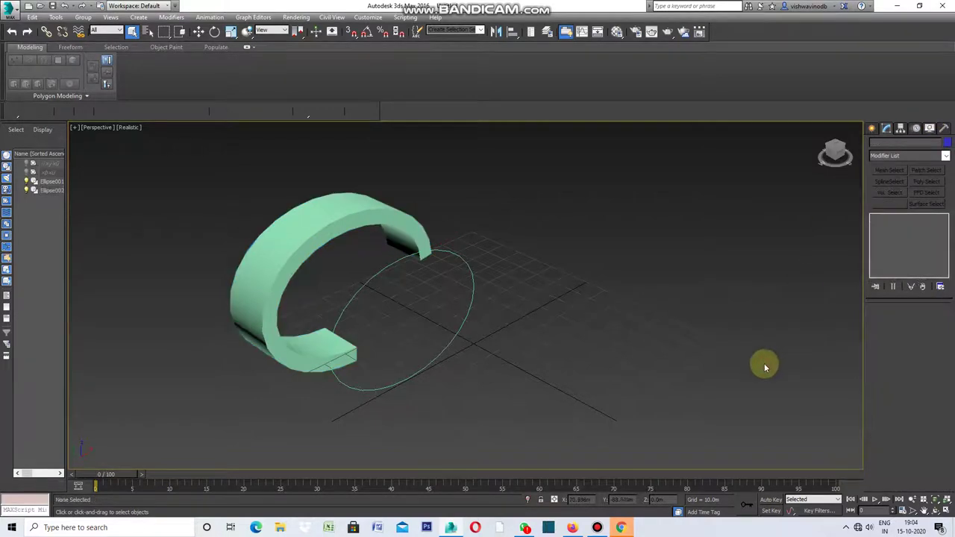
Step: Set the shelled frame piece's object colour to white
click(414, 231)
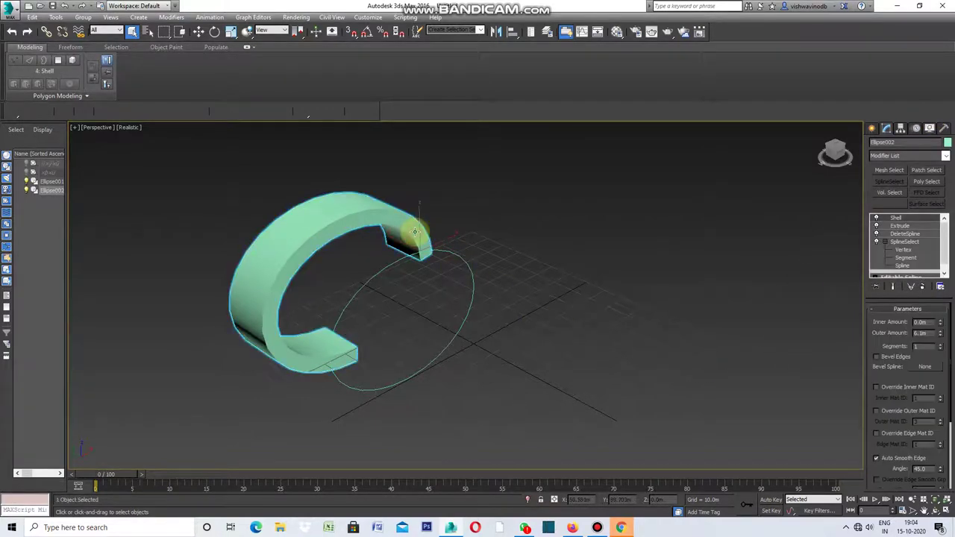
click(946, 143)
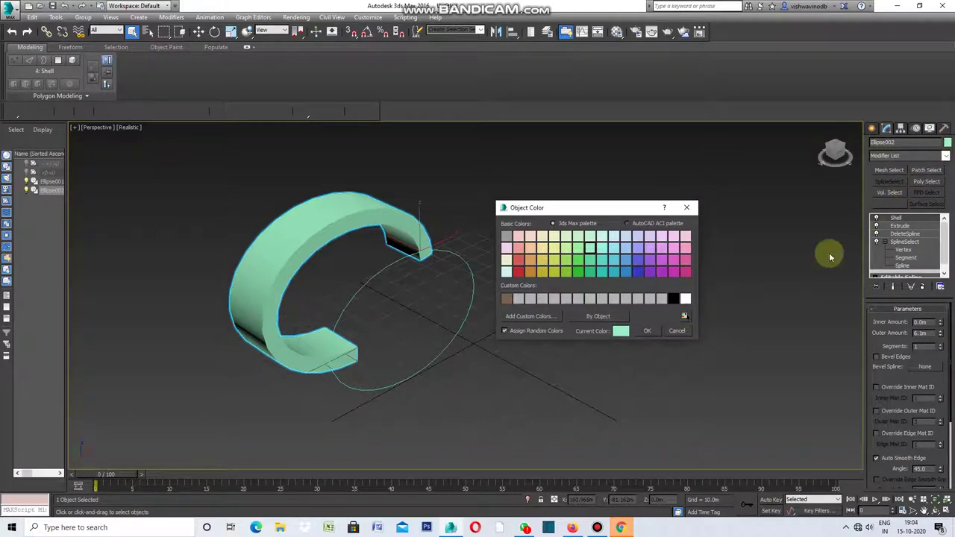
click(684, 300)
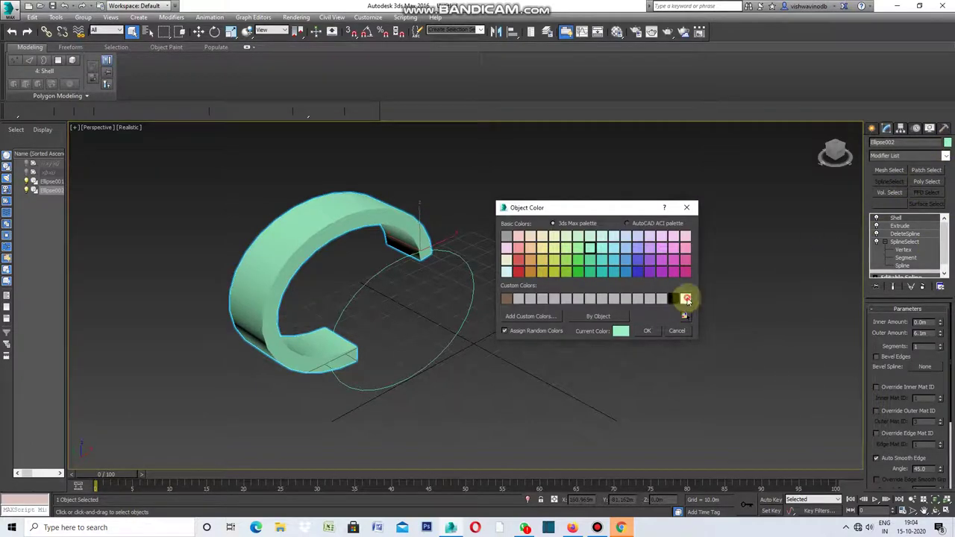
click(647, 330)
click(768, 368)
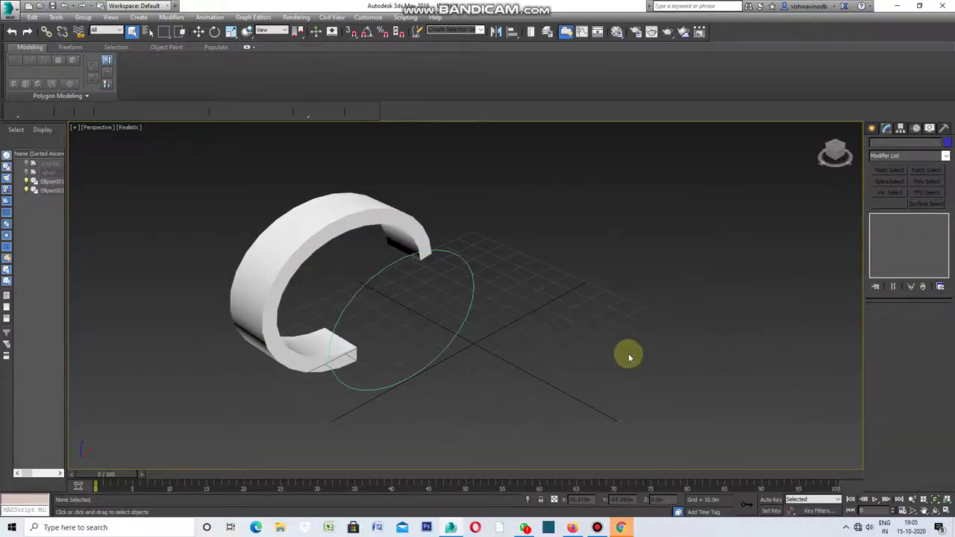
Step: In Top view, Shift-move the oval spline up to about 29m Y, creating Ellipse003, then switch to Left view
key(t)
click(455, 293)
key(w)
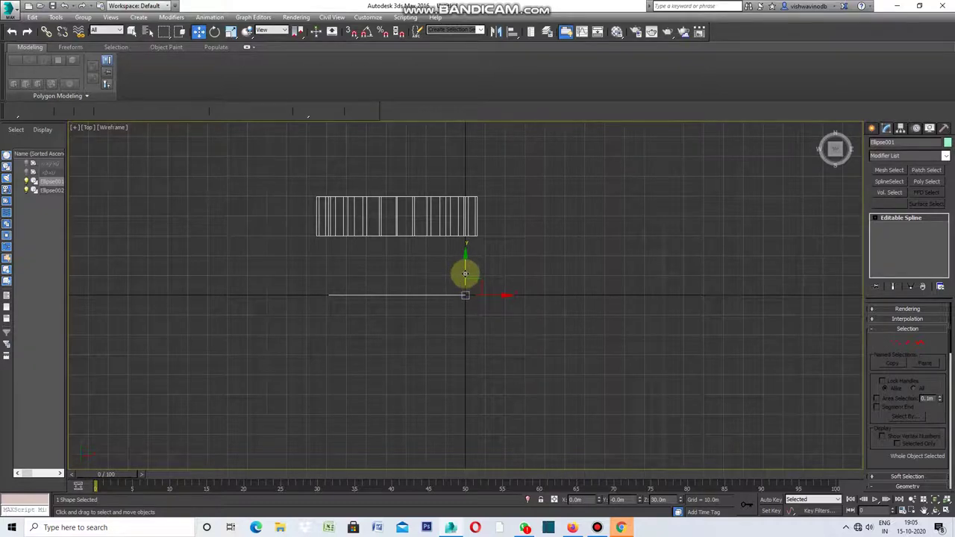
shift+drag(465, 273, 473, 217)
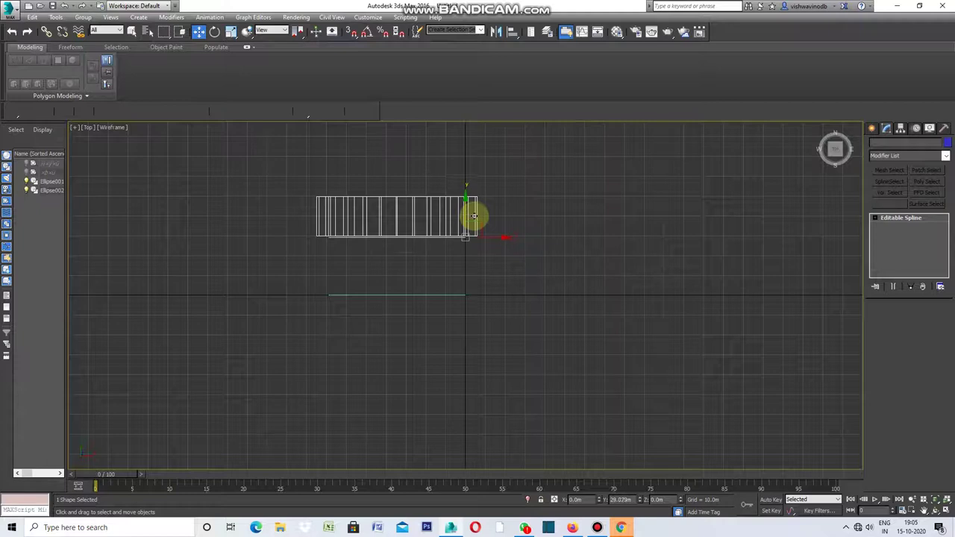
key(l)
click(872, 129)
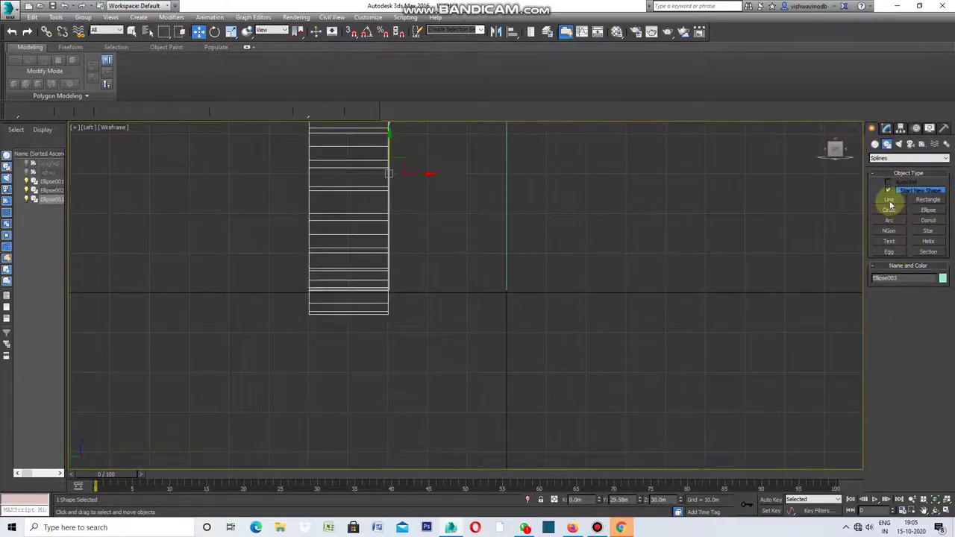
Step: Draw Line001, an eight-corner stepped profile outline beside the frame piece in Left view
click(889, 202)
scroll(398, 296, up, 2)
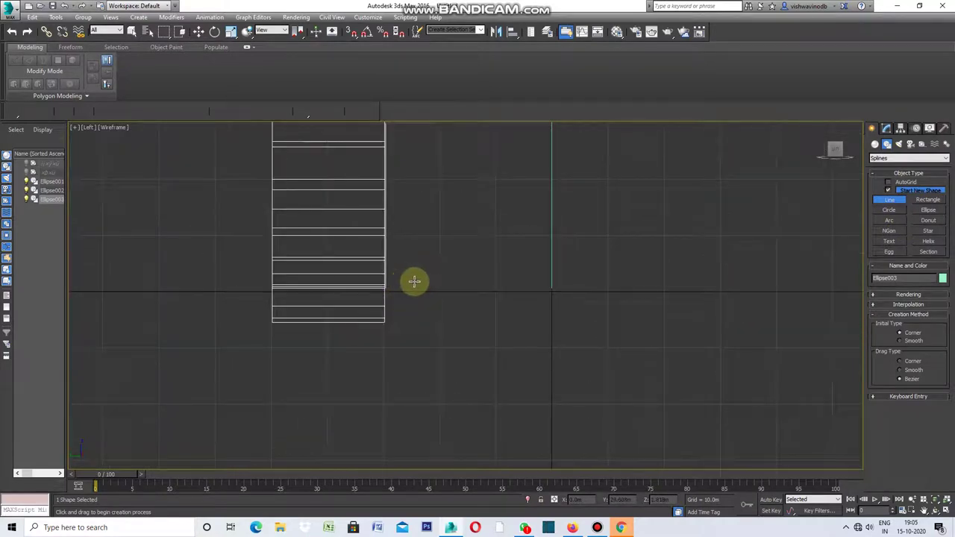
click(414, 281)
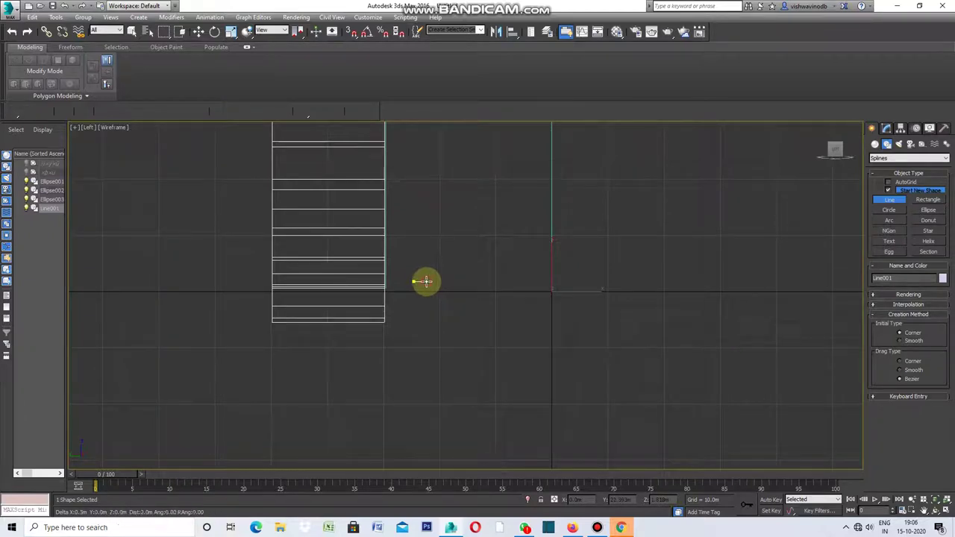
click(425, 281)
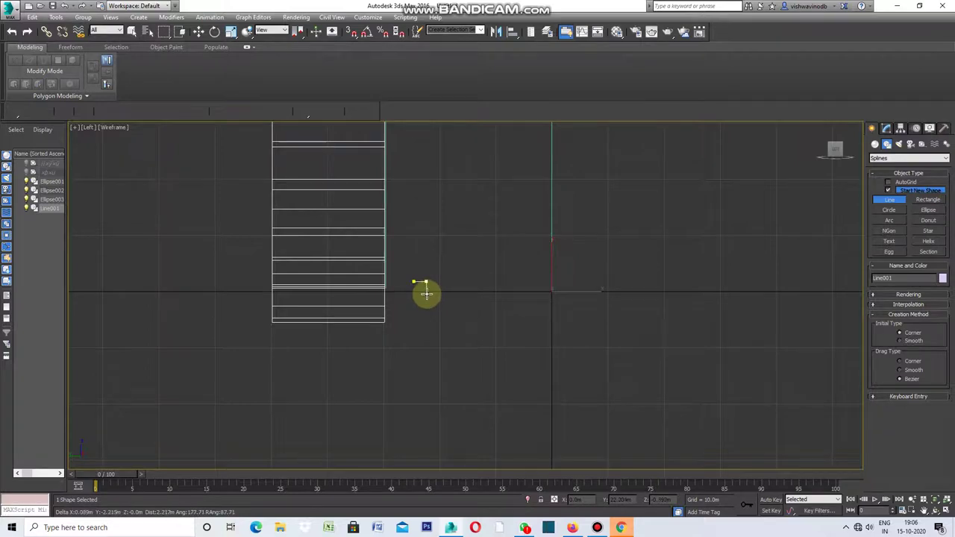
click(425, 293)
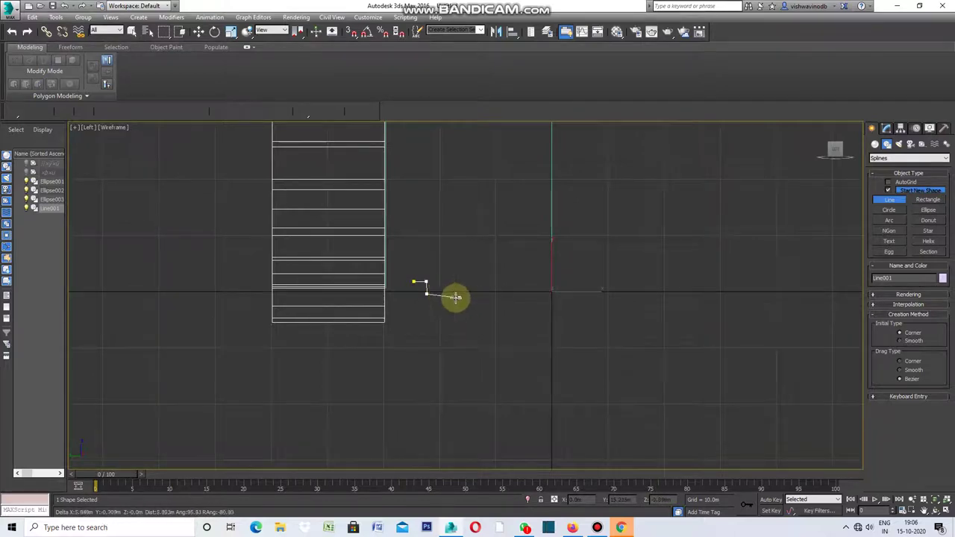
click(441, 294)
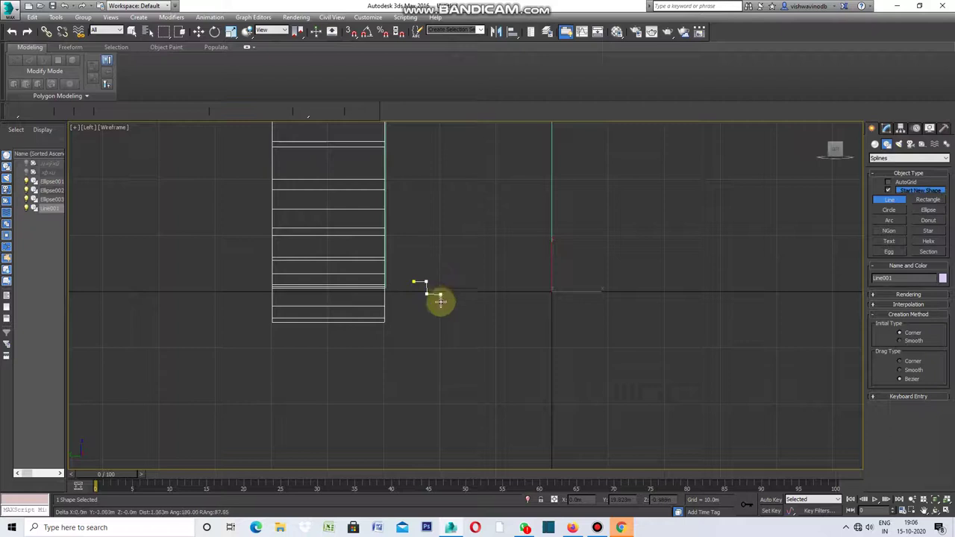
click(440, 309)
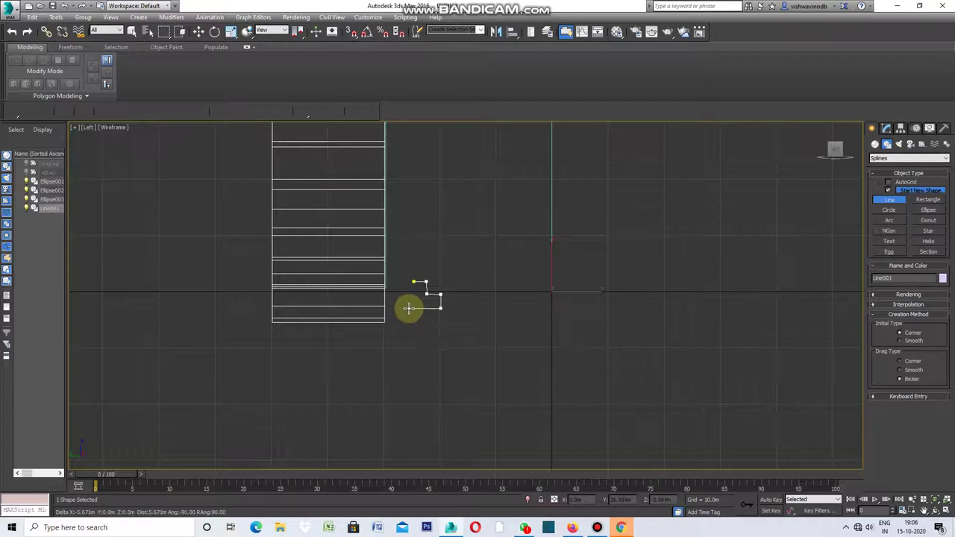
click(409, 308)
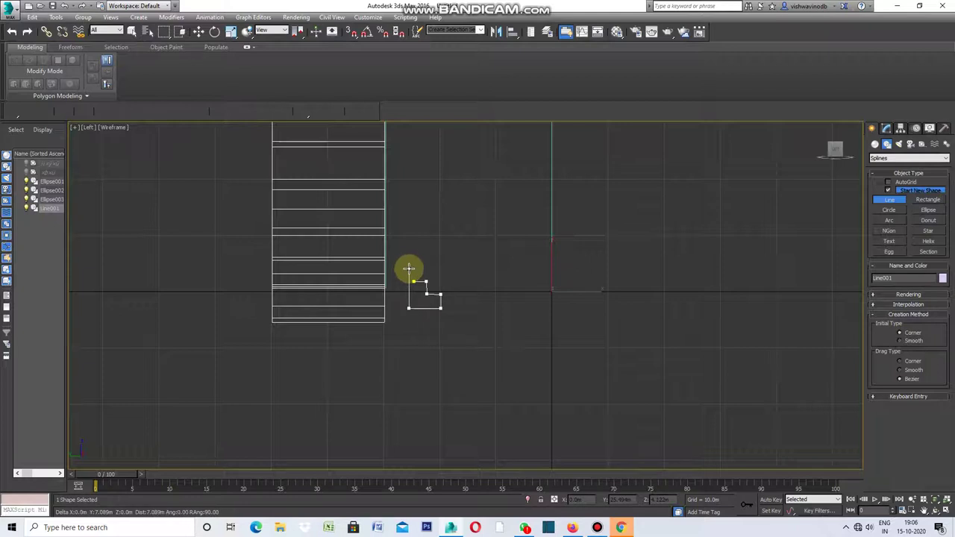
click(409, 267)
mouse_move(422, 268)
mouse_down()
mouse_move(417, 276)
mouse_move(447, 294)
mouse_move(426, 287)
mouse_up()
scroll(422, 285, up, 2)
scroll(422, 286, up, 3)
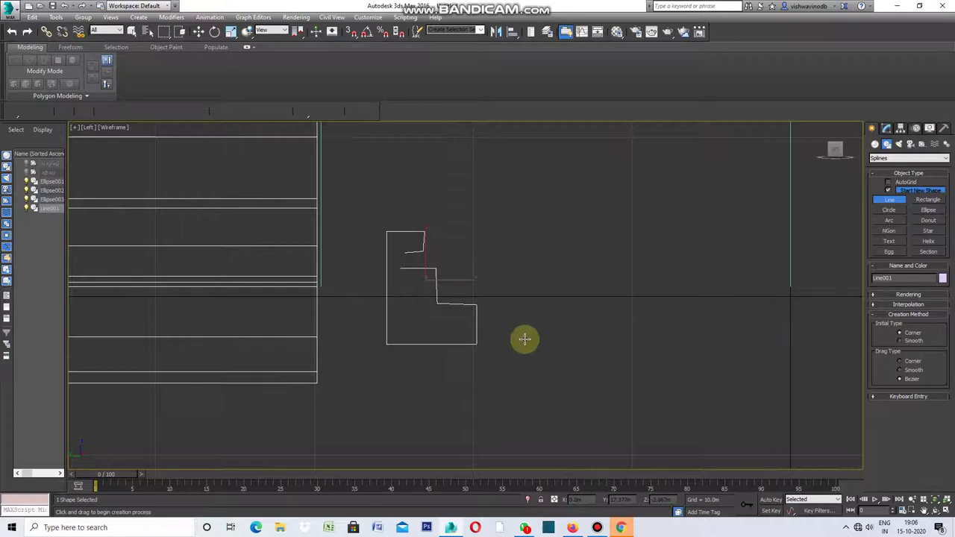
Step: Convert the profile line to an editable spline and select its top corner vertex
right_click(541, 301)
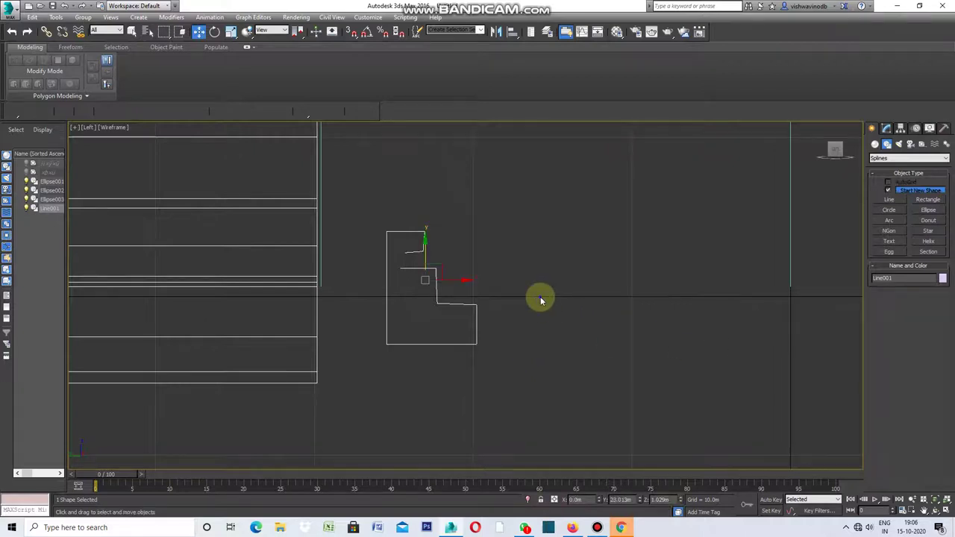
right_click(541, 301)
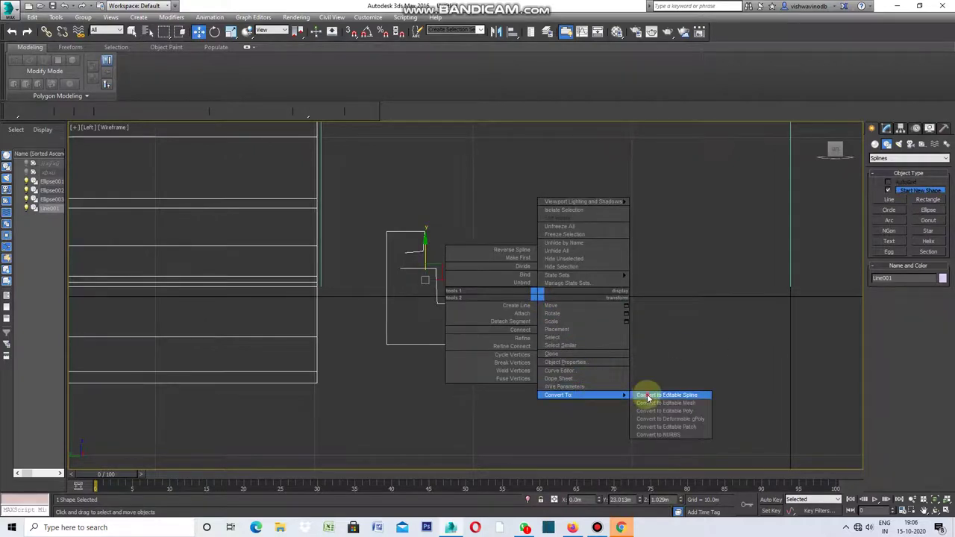
click(647, 397)
click(896, 344)
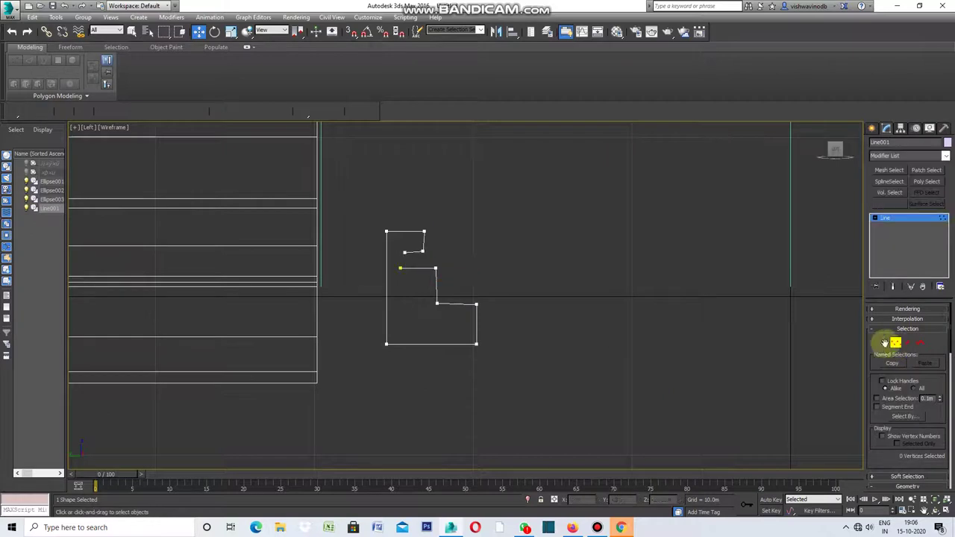
click(425, 232)
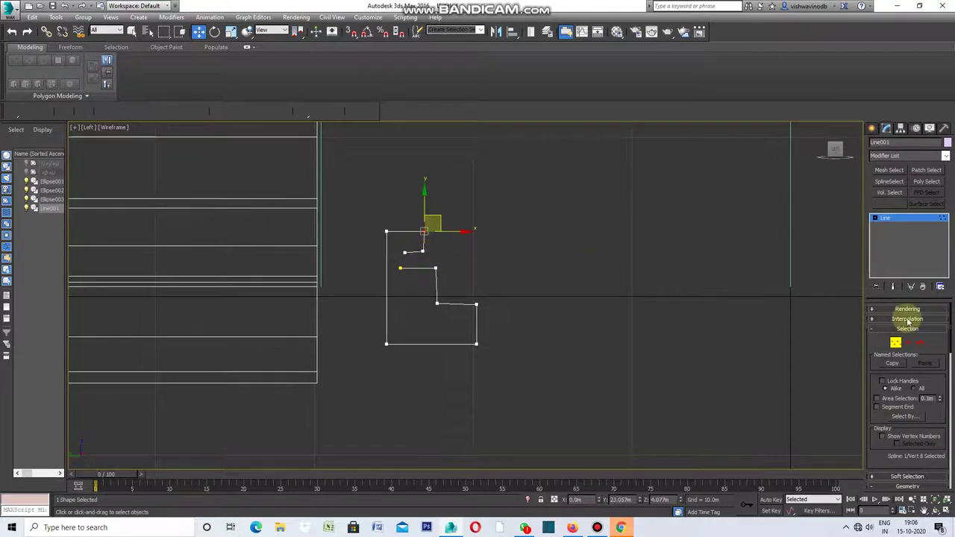
drag(952, 329, 952, 371)
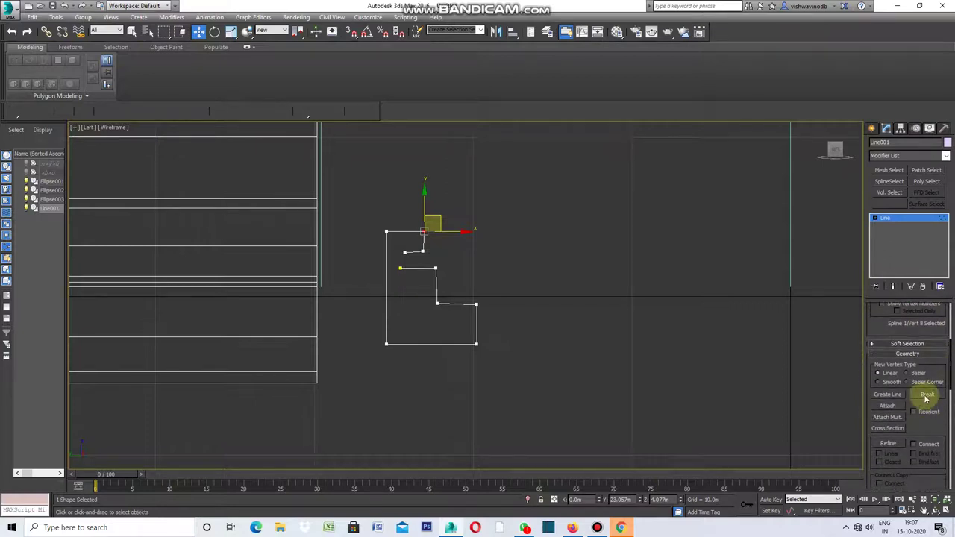
drag(951, 364, 951, 418)
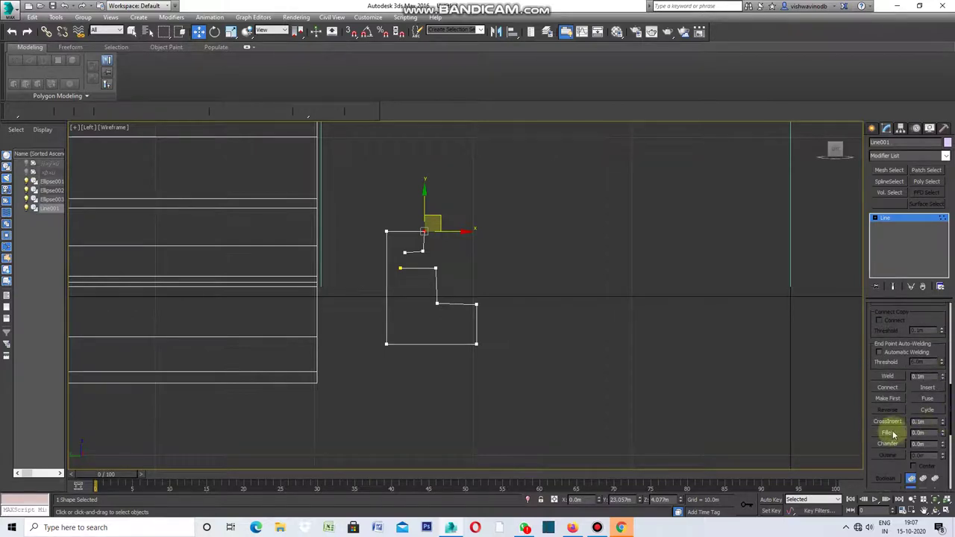
Step: Fillet the top-right, both step, top-left and bottom-left corners of the profile into smooth curves
click(888, 433)
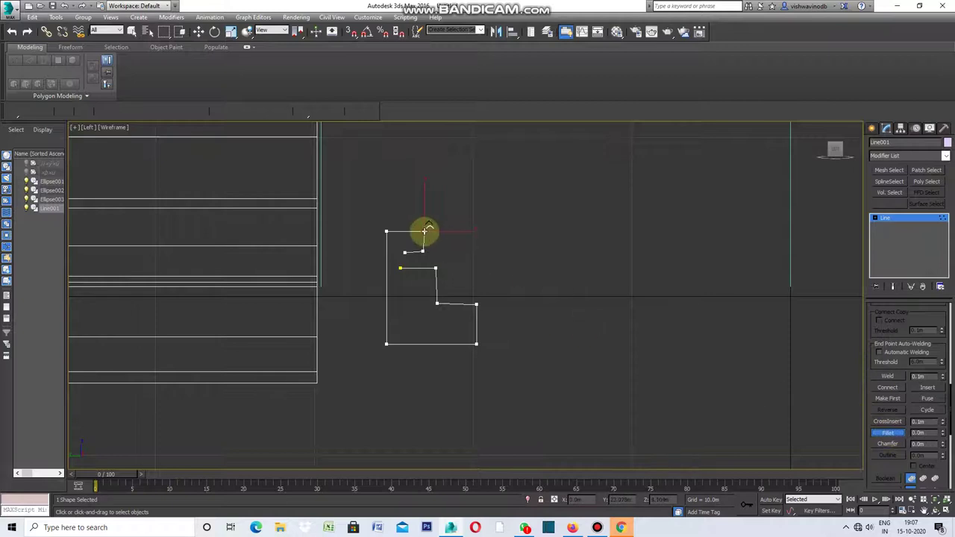
drag(426, 228, 439, 222)
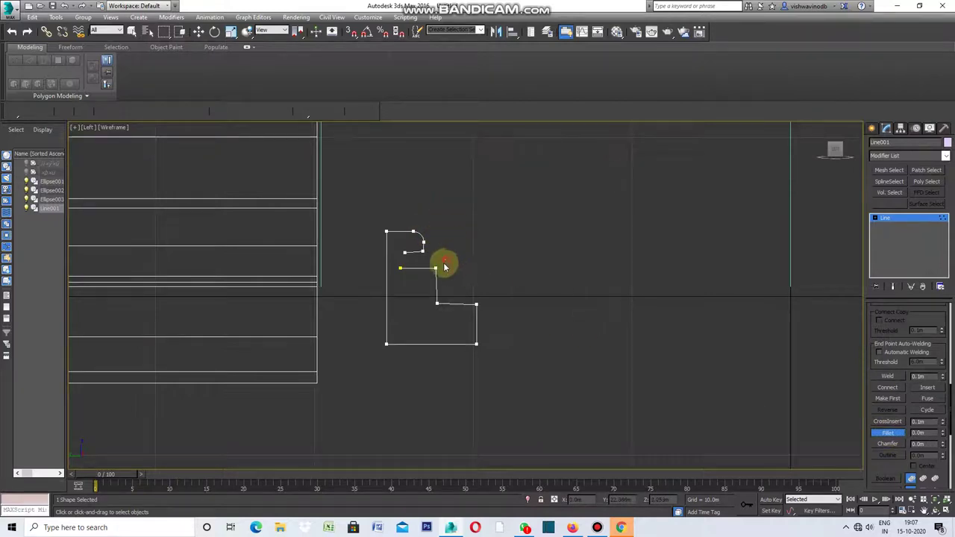
drag(436, 268, 470, 253)
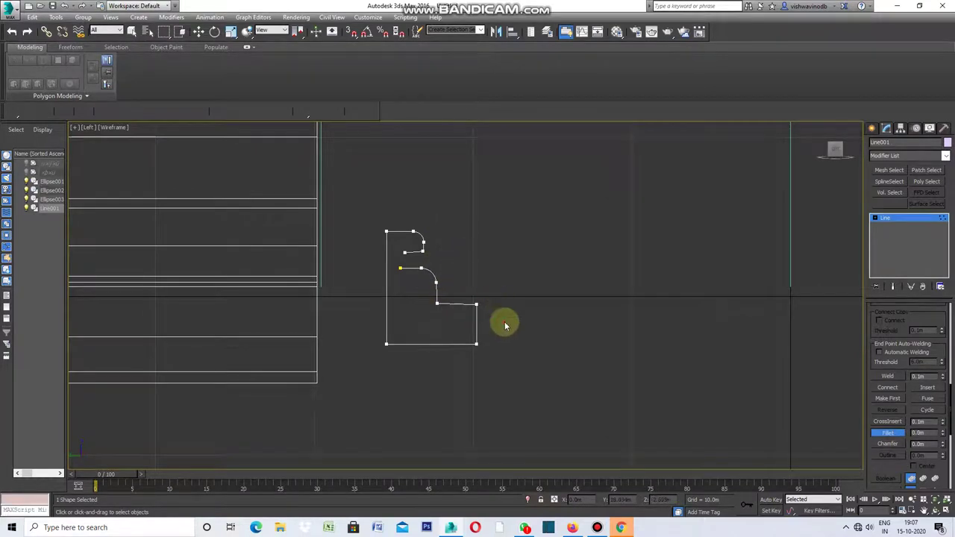
mouse_move(489, 297)
mouse_down()
mouse_move(470, 325)
mouse_move(503, 291)
mouse_up()
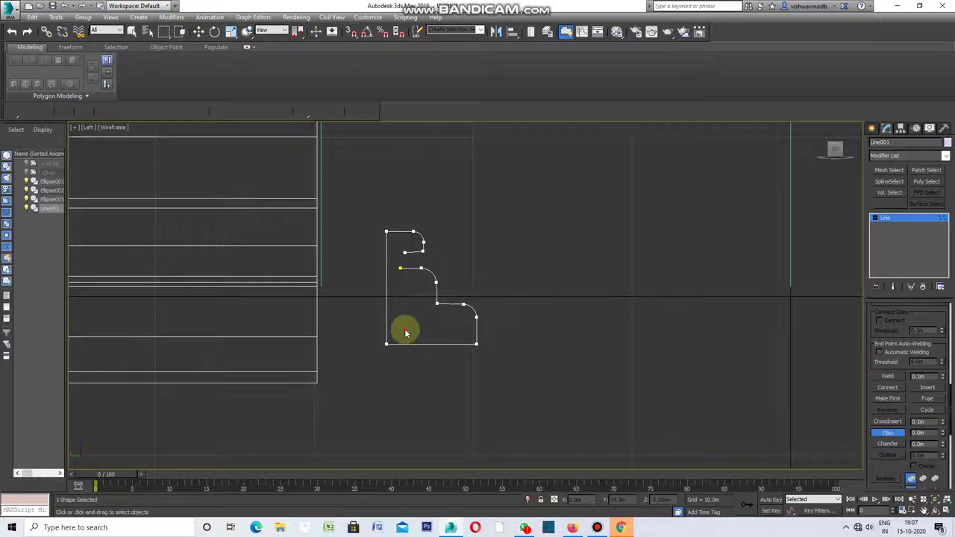
click(387, 232)
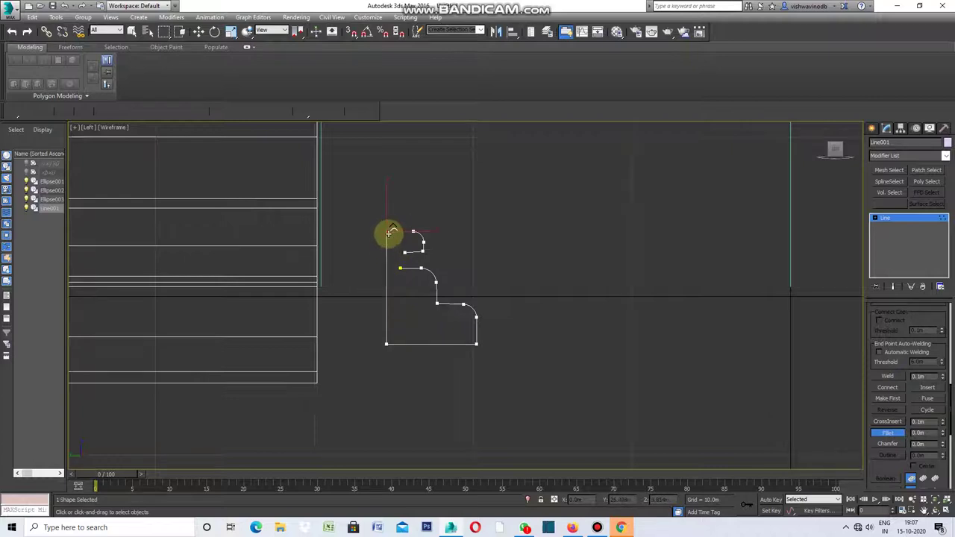
drag(385, 230, 380, 222)
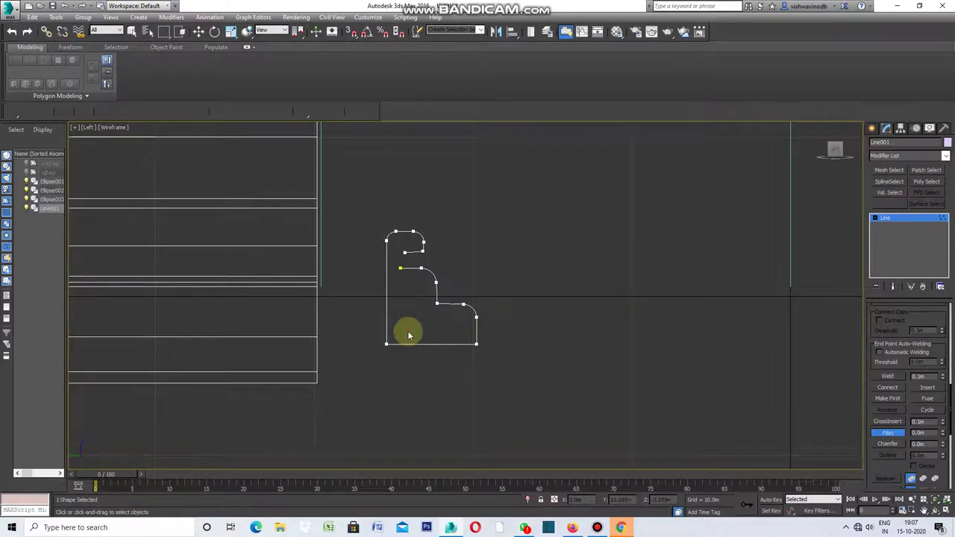
click(387, 346)
drag(384, 346, 431, 322)
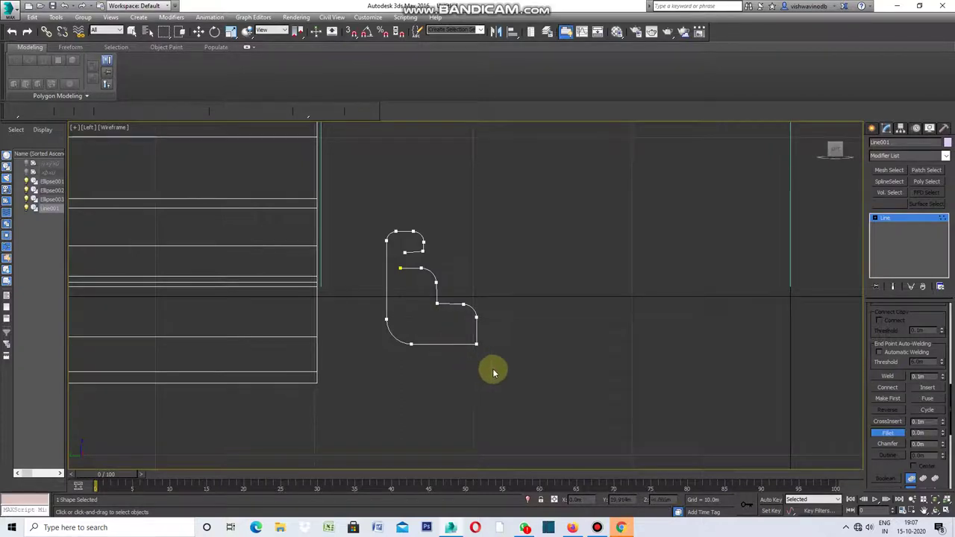
Step: Deselect the profile and switch from the enlarged side view to a maximized Perspective view
click(871, 129)
click(729, 325)
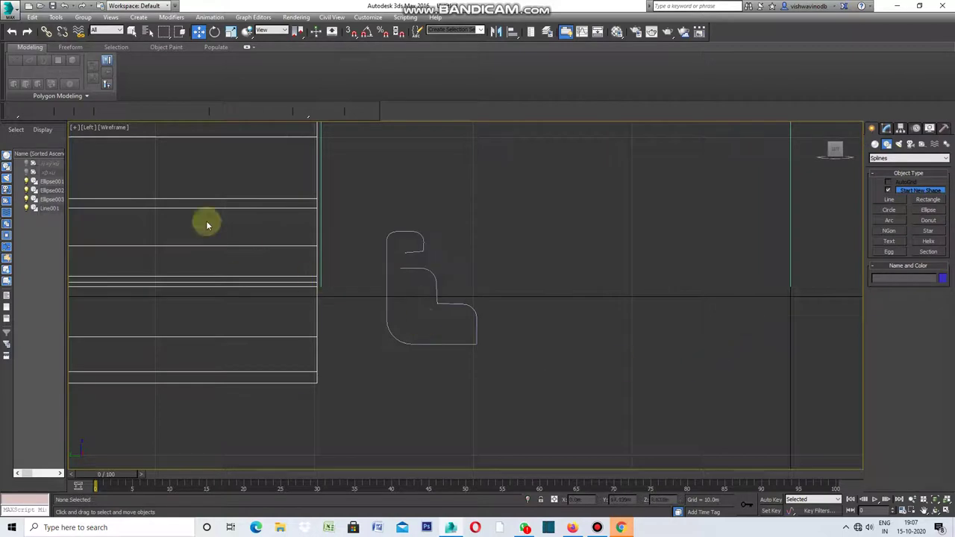
click(74, 127)
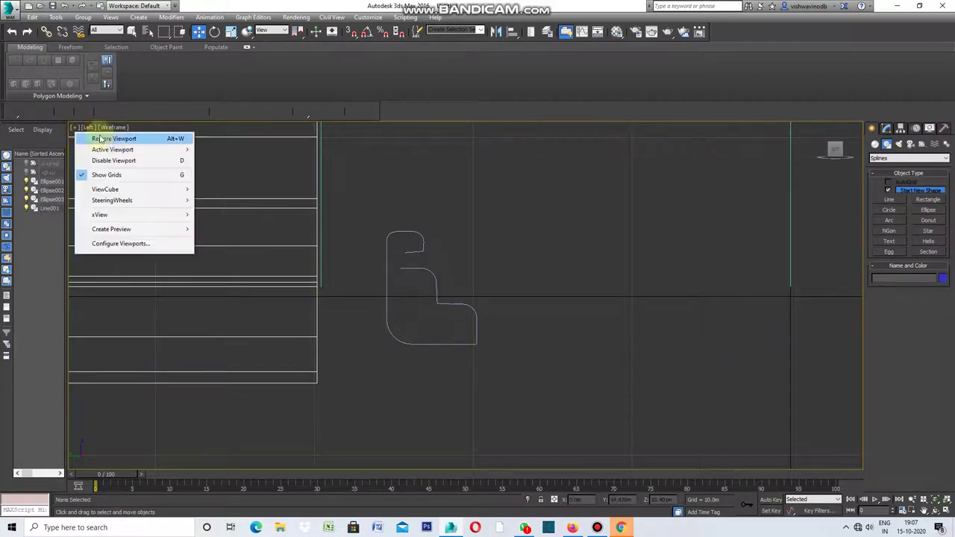
click(108, 139)
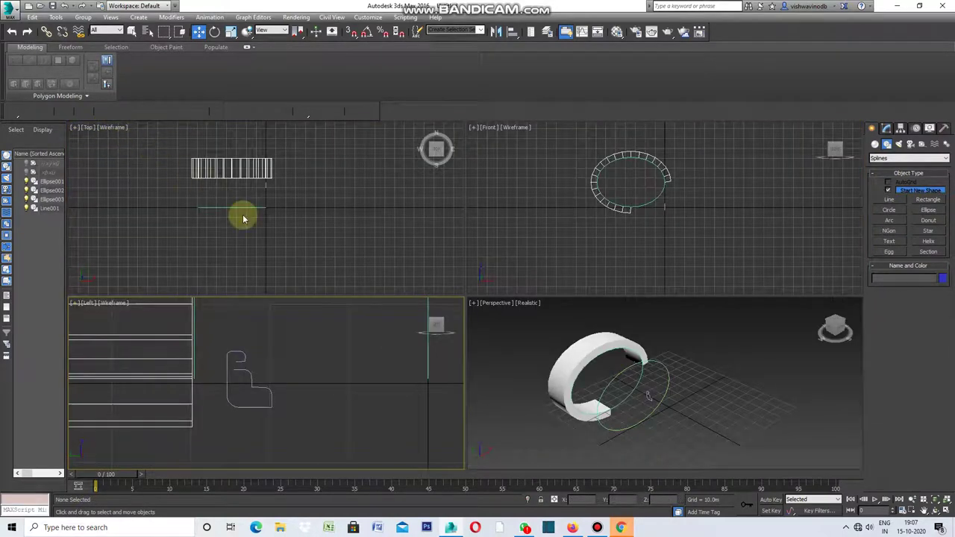
mouse_move(436, 326)
click(473, 304)
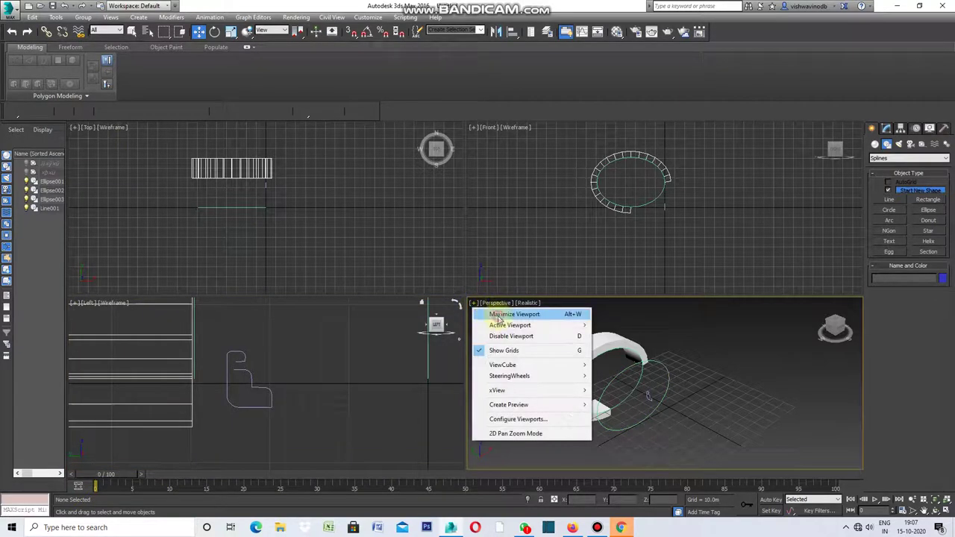
click(498, 316)
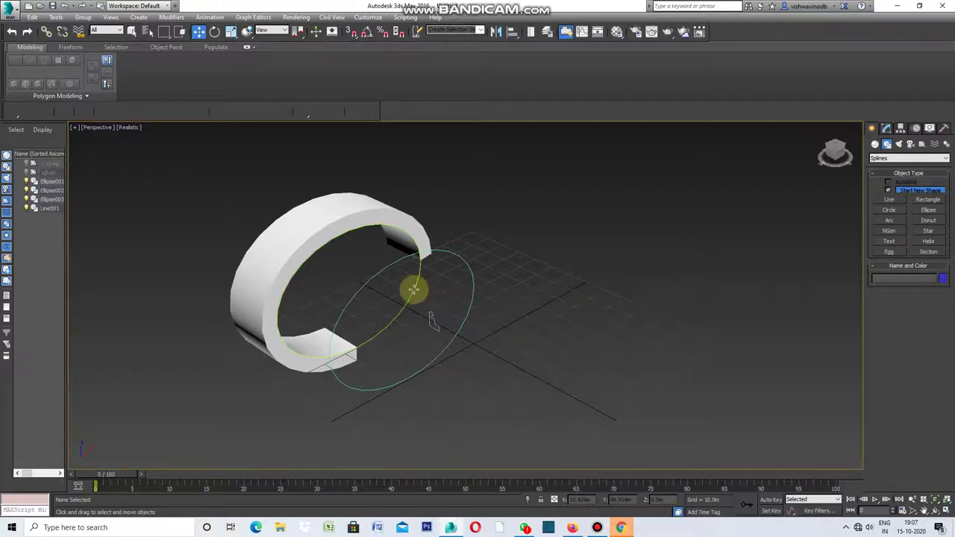
Step: Add a Sweep modifier to Ellipse003 with Line001 as its custom section
click(414, 291)
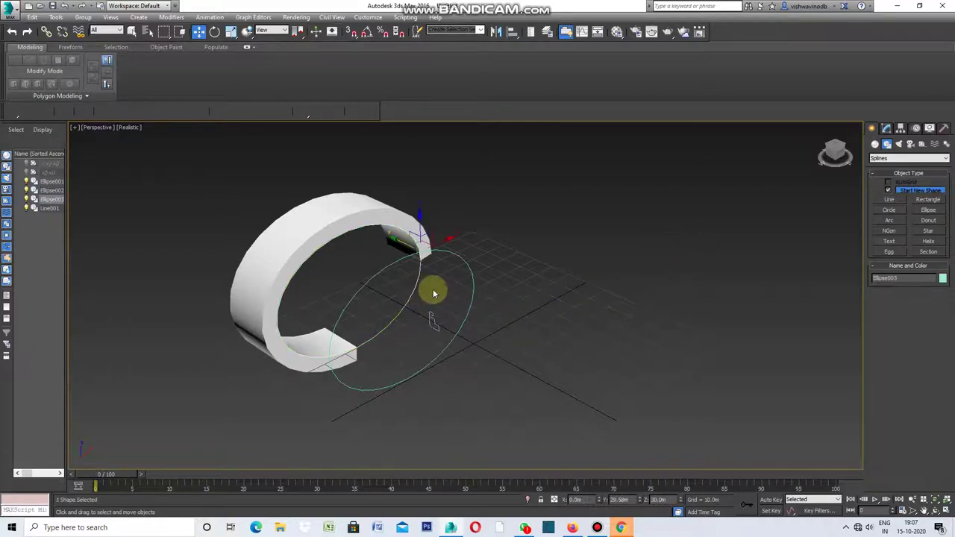
click(886, 129)
click(946, 157)
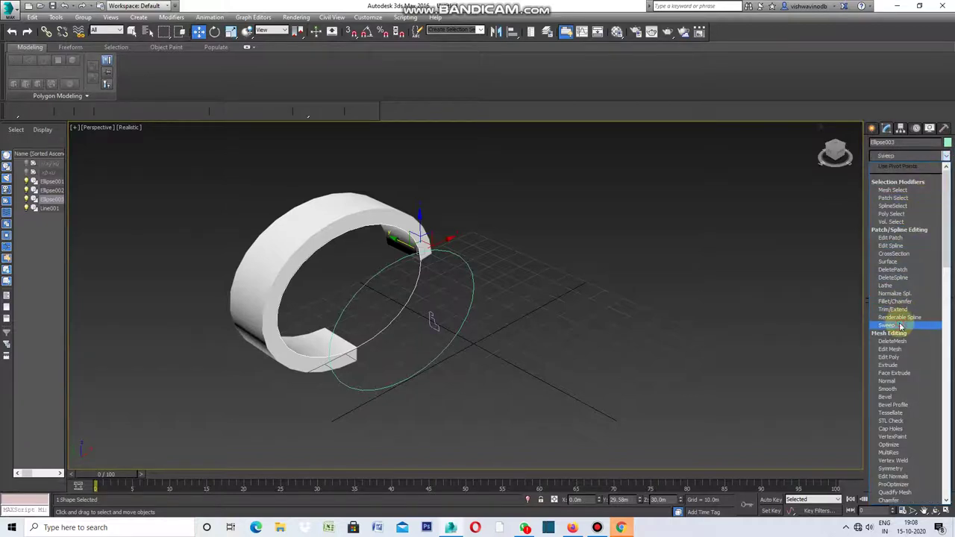
click(900, 326)
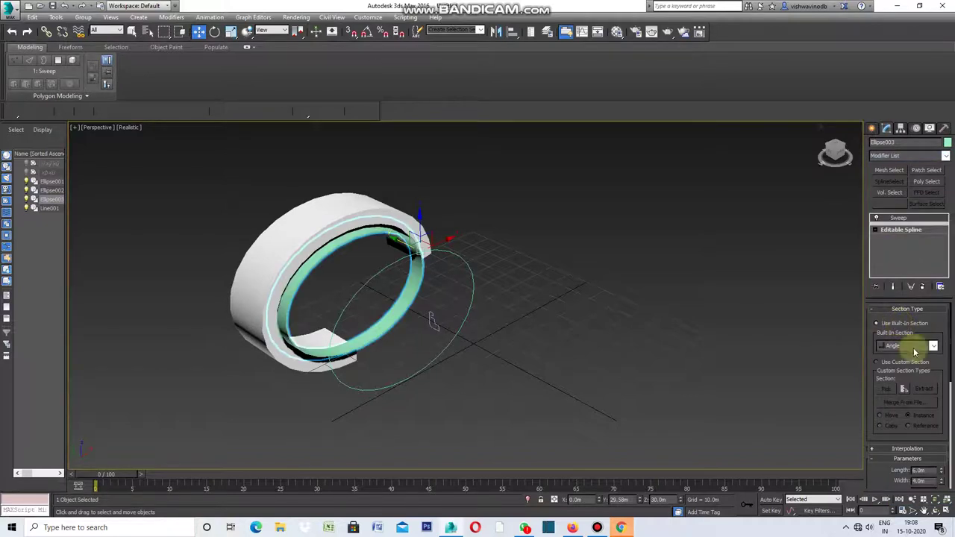
click(877, 363)
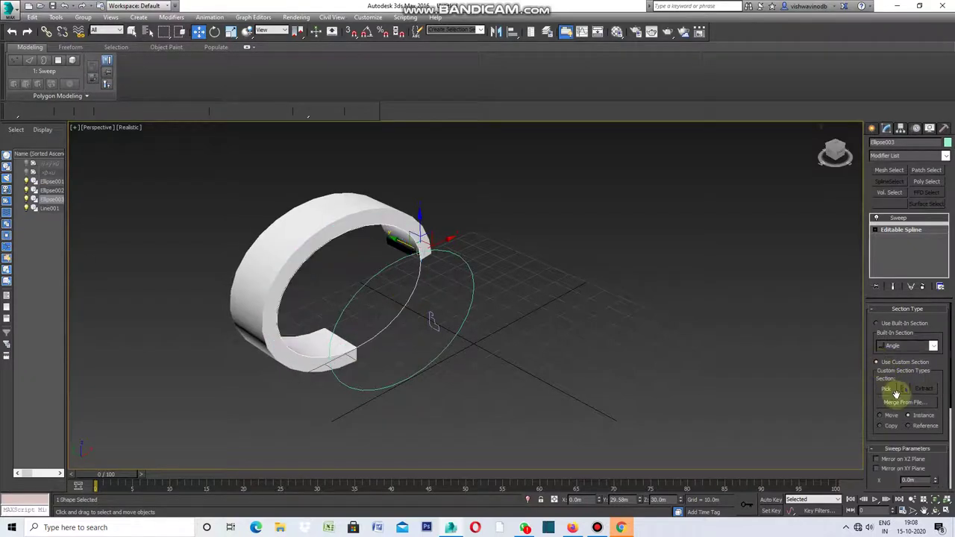
click(886, 388)
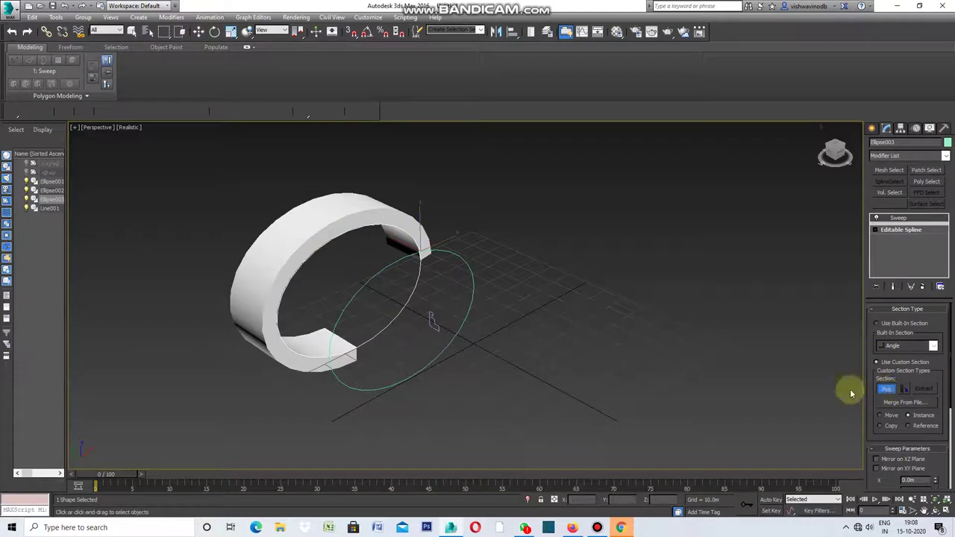
click(434, 323)
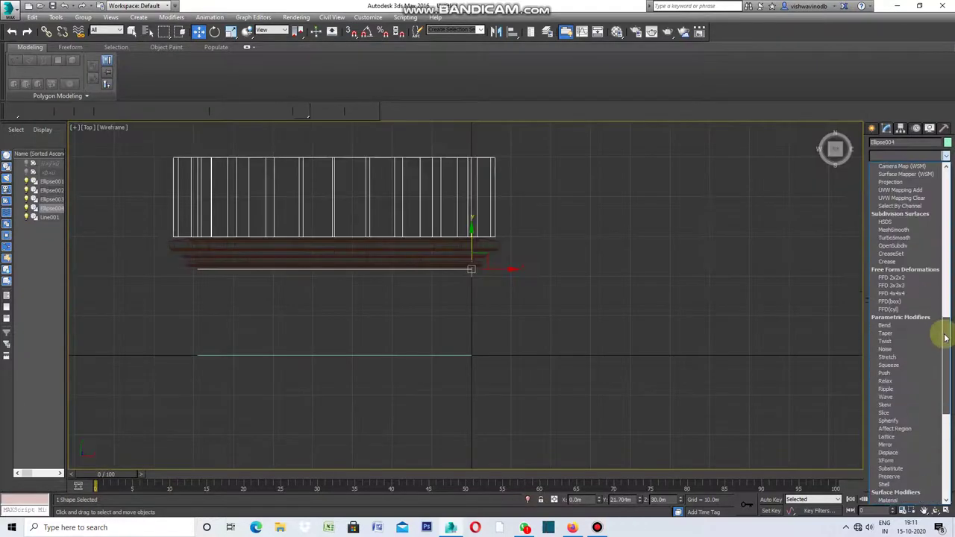
Step: Add a Shell modifier to Ellipse004
scroll(895, 358, down, 5)
click(892, 348)
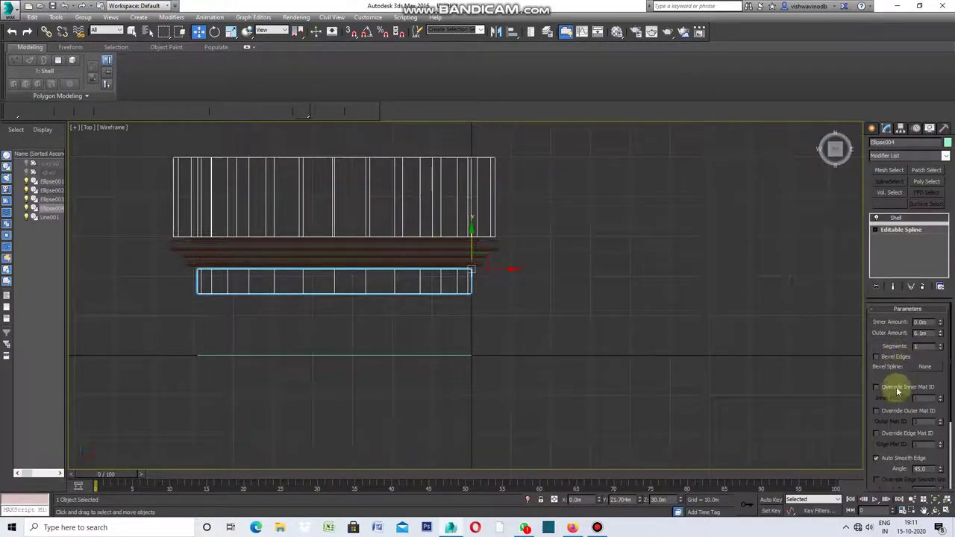
click(872, 130)
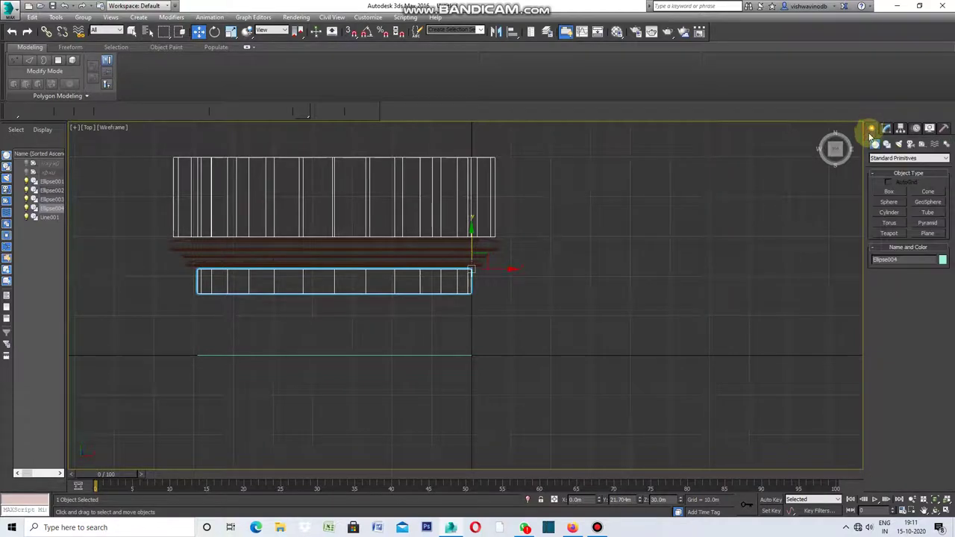
Step: Restore the four-view layout, then maximize the Front viewport
click(75, 130)
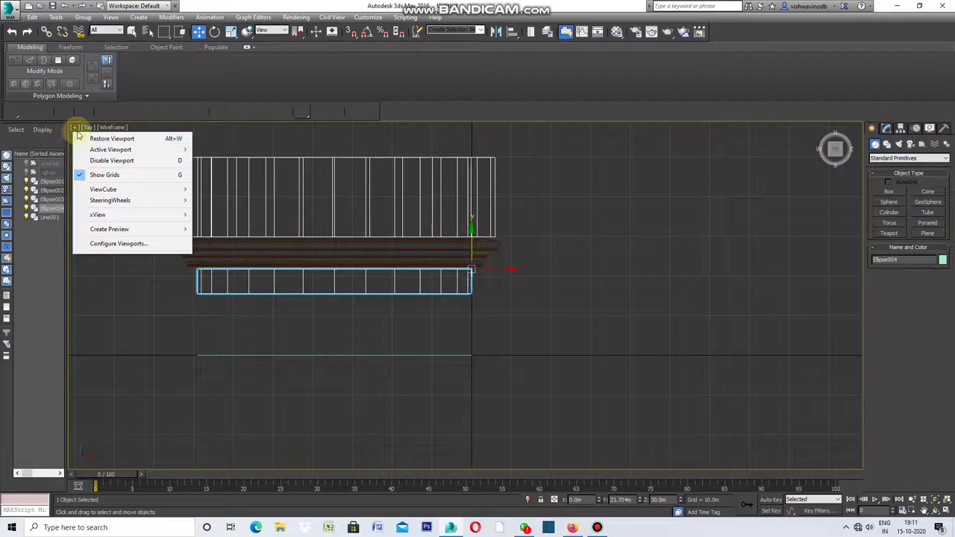
click(95, 134)
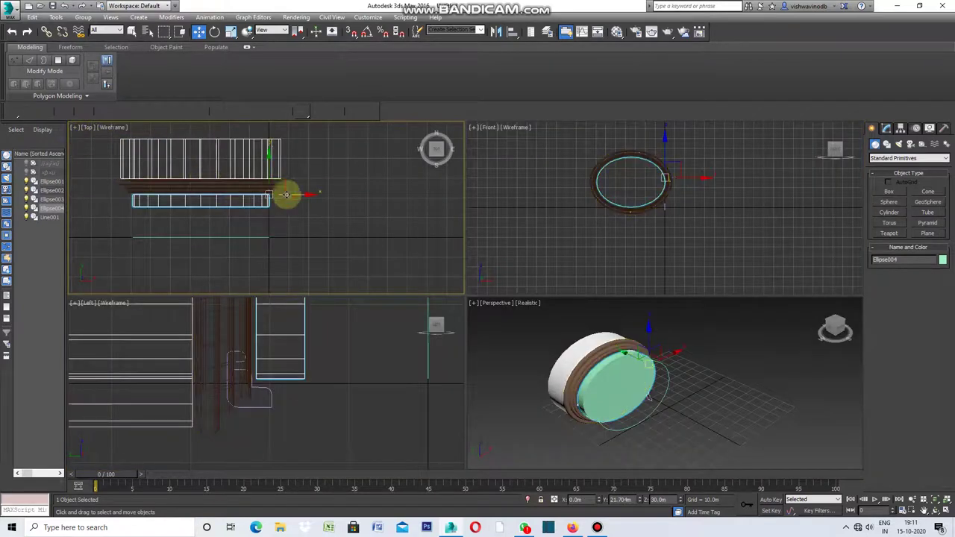
right_click(474, 132)
click(474, 132)
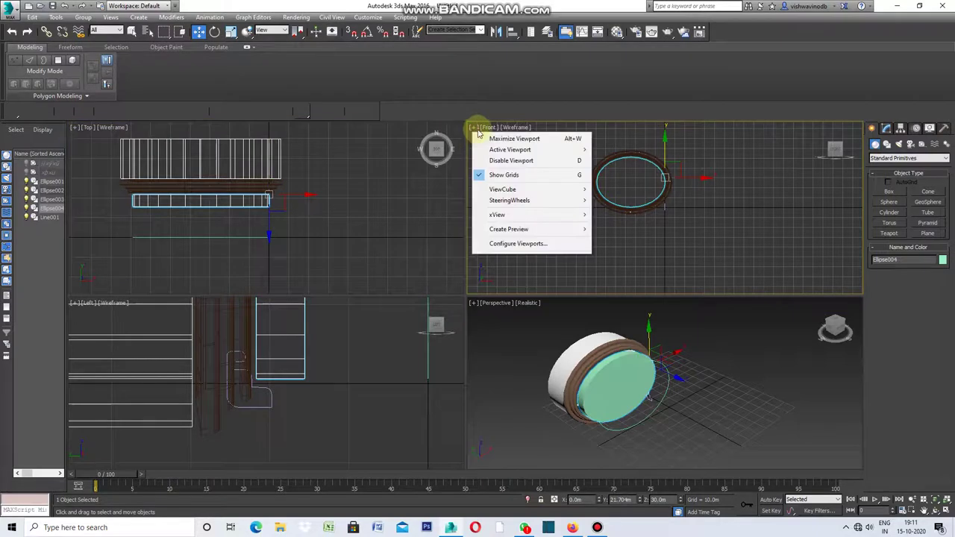
click(494, 138)
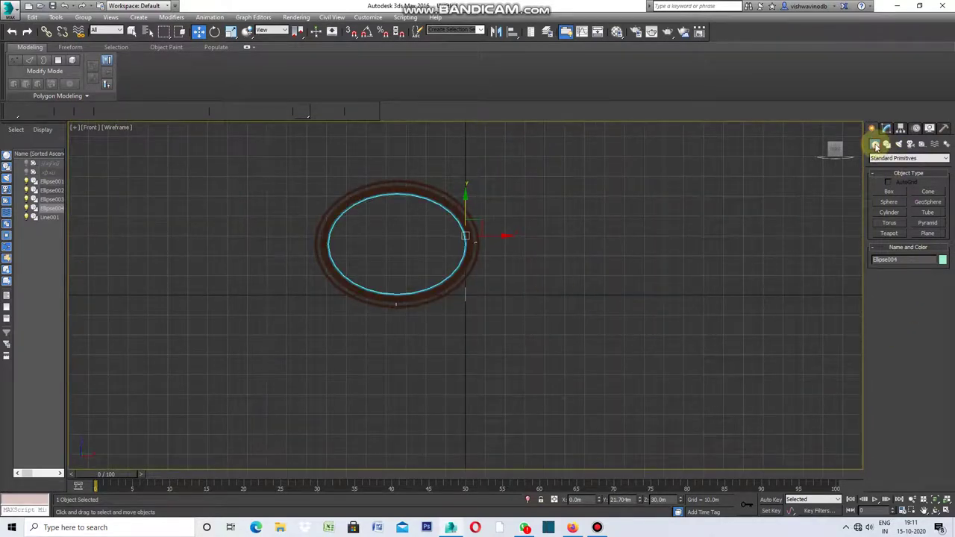
click(944, 158)
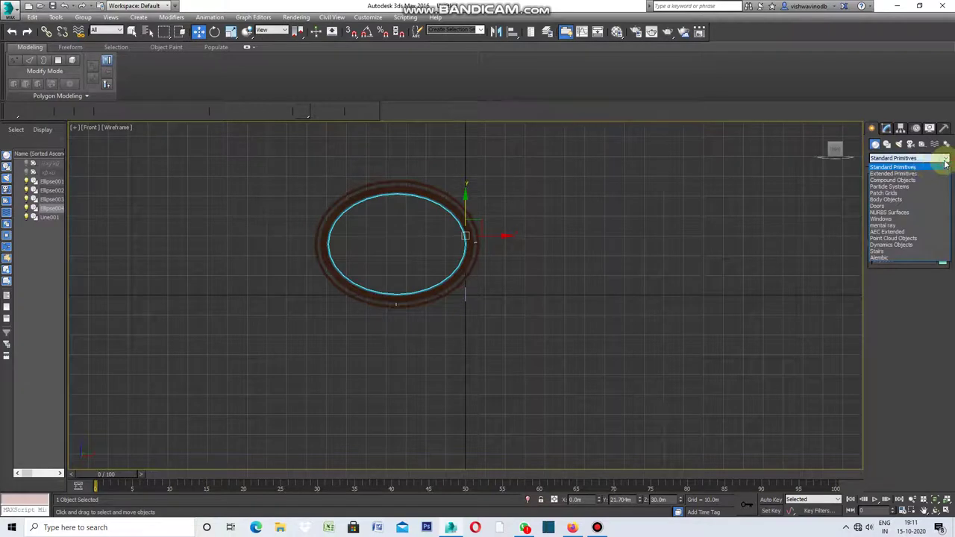
Step: Draw a standard Plane, about 82.2m by 119.3m, covering the whole oval in Front view
click(895, 167)
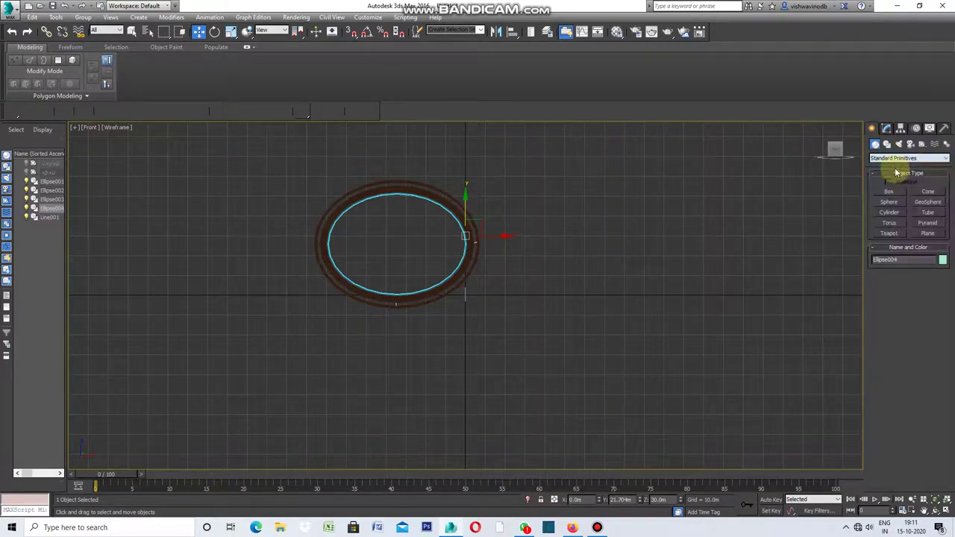
click(927, 233)
drag(274, 160, 295, 191)
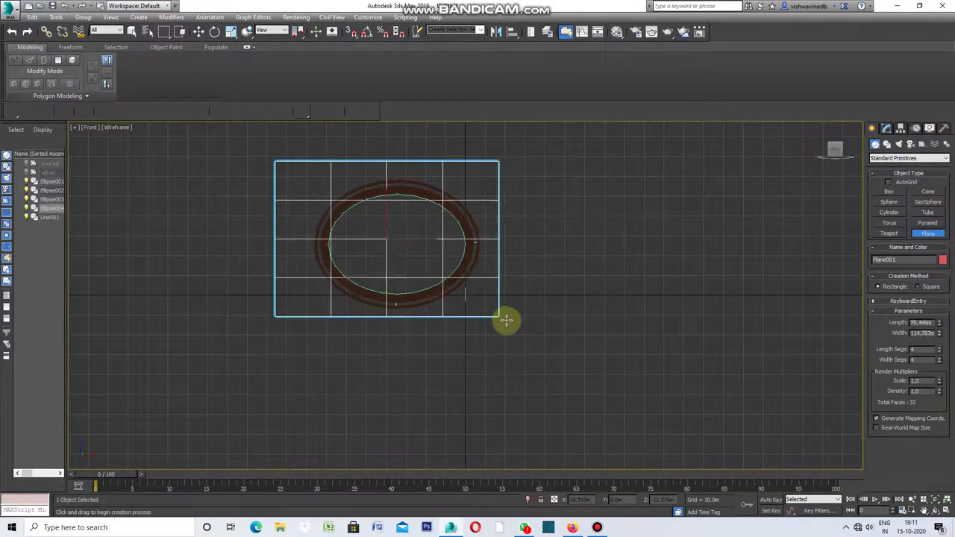
drag(344, 231, 511, 325)
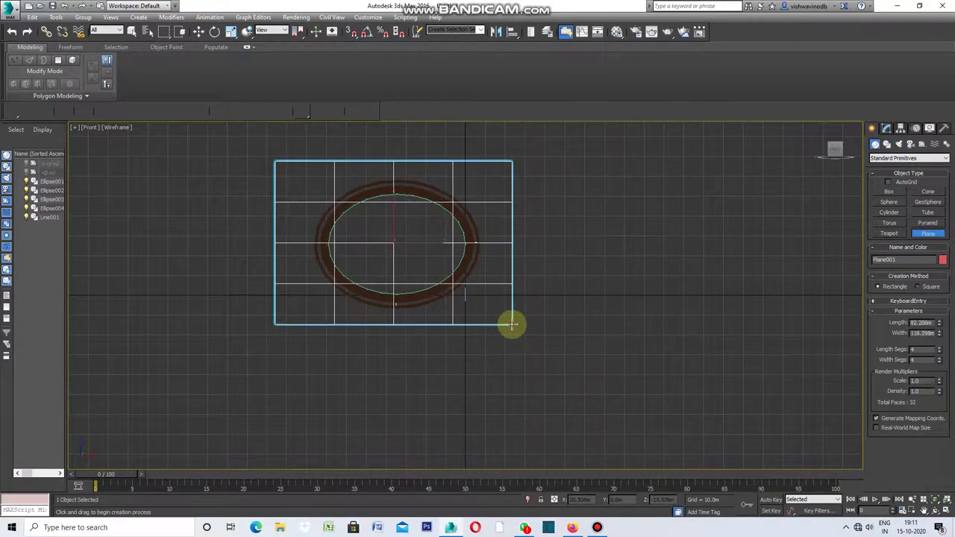
Step: Move Plane001 along Y in Top view to line up with the ellipse, then maximize Perspective
click(74, 128)
click(103, 139)
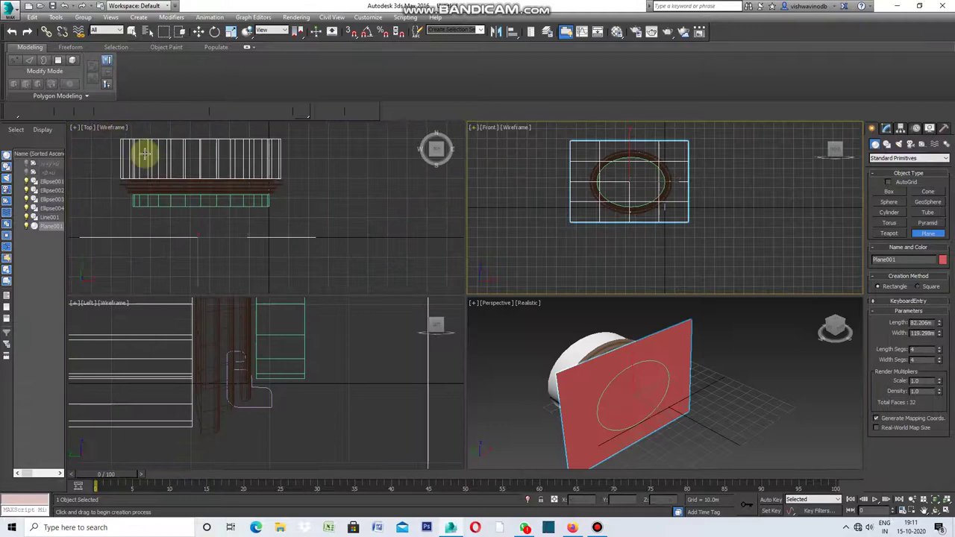
click(198, 31)
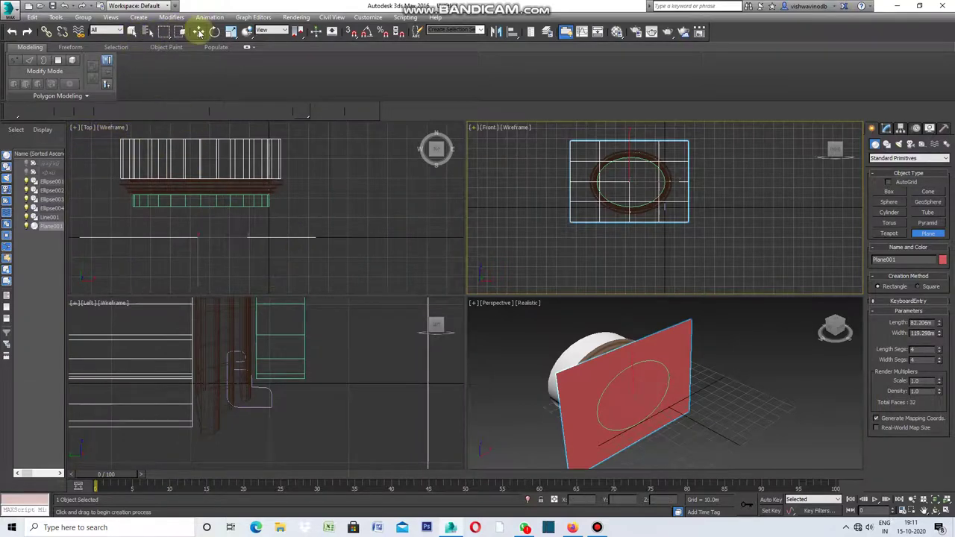
click(197, 253)
click(200, 237)
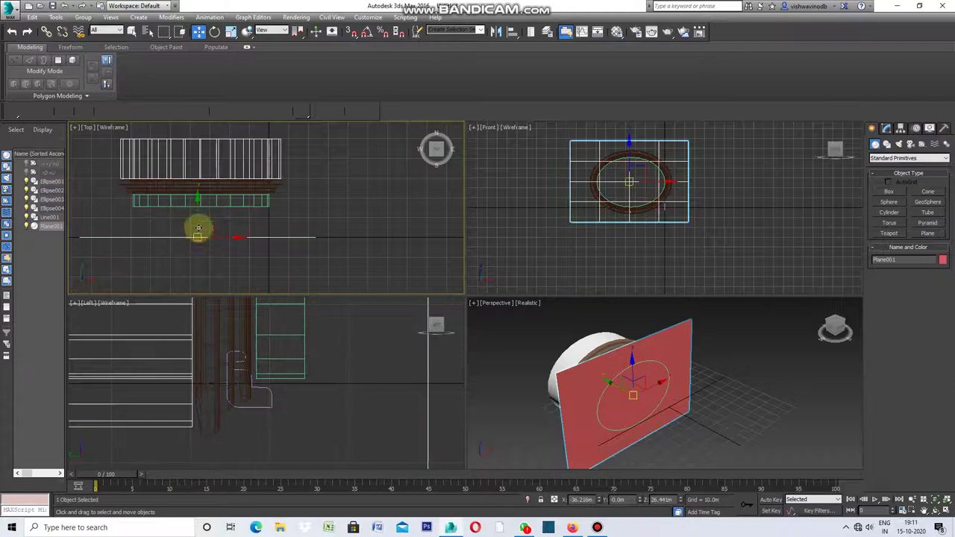
mouse_move(196, 215)
mouse_down()
mouse_move(196, 190)
mouse_move(196, 199)
mouse_up()
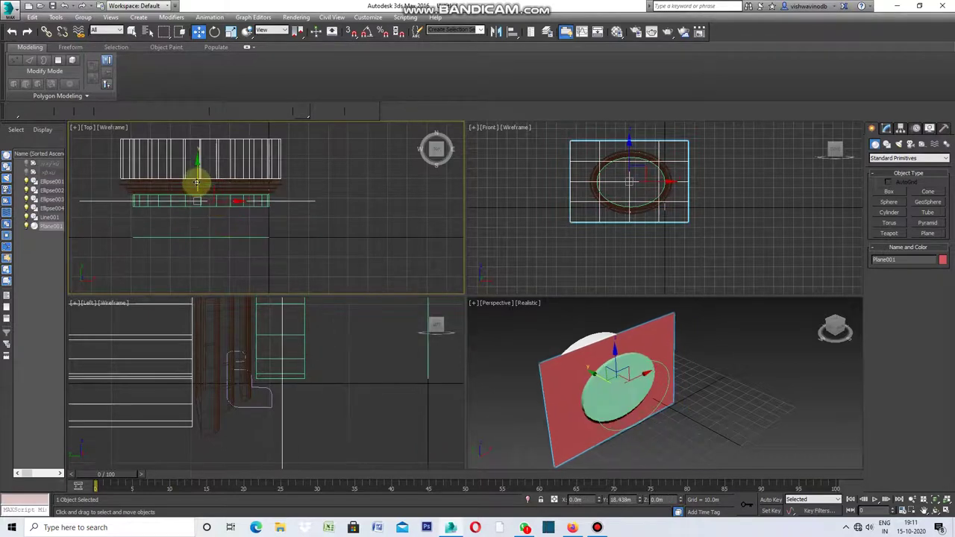
click(474, 303)
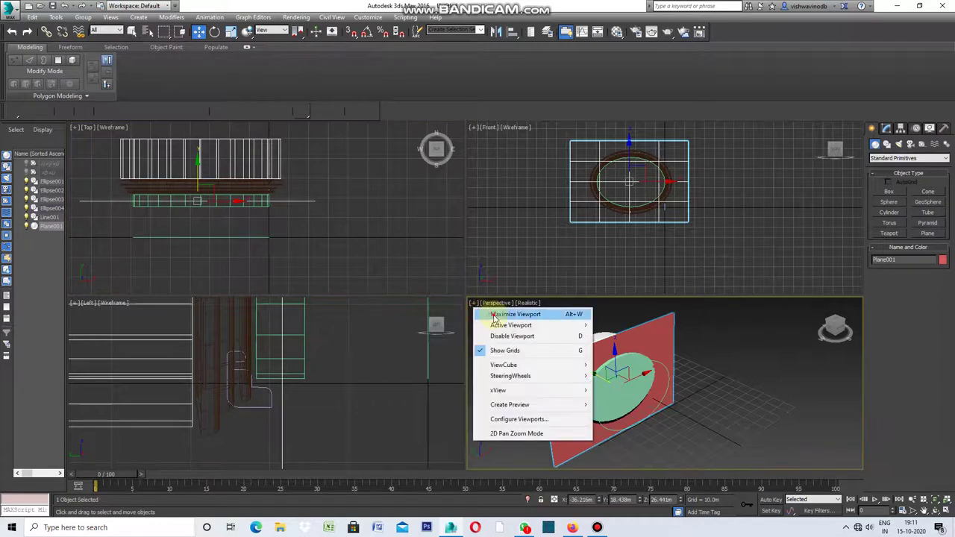
click(493, 314)
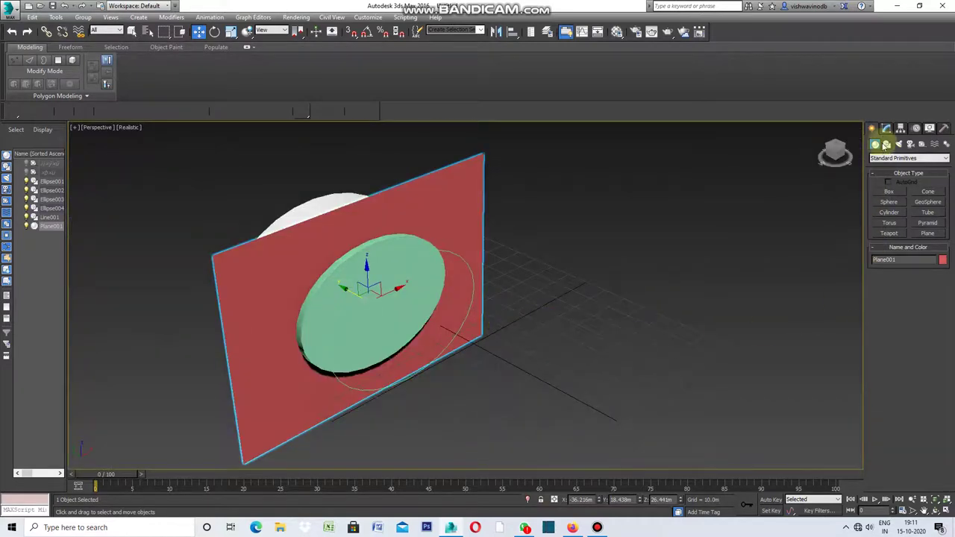
Step: Make Plane001 a Compound Boolean intersection with Ellipse004, trimming it to an oval panel
click(944, 163)
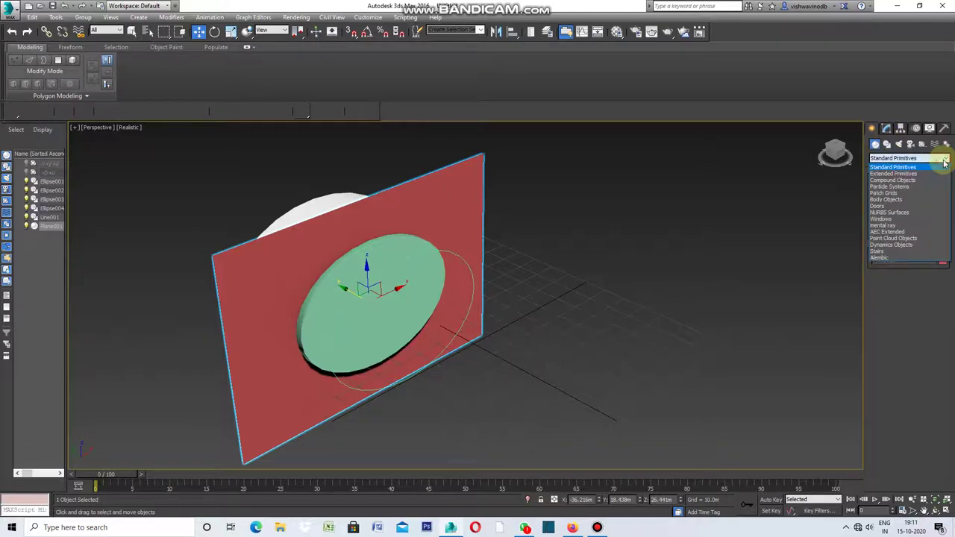
click(908, 183)
click(891, 226)
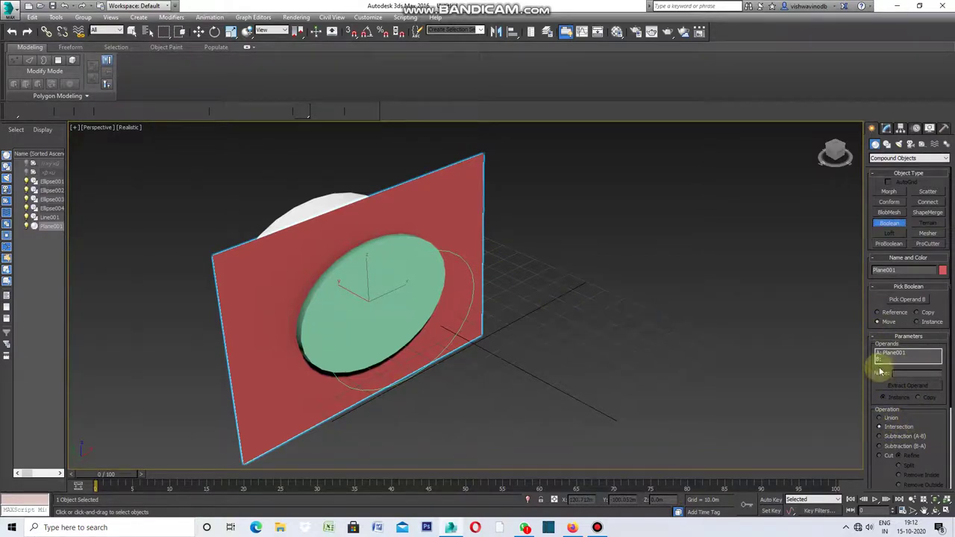
click(898, 300)
click(388, 251)
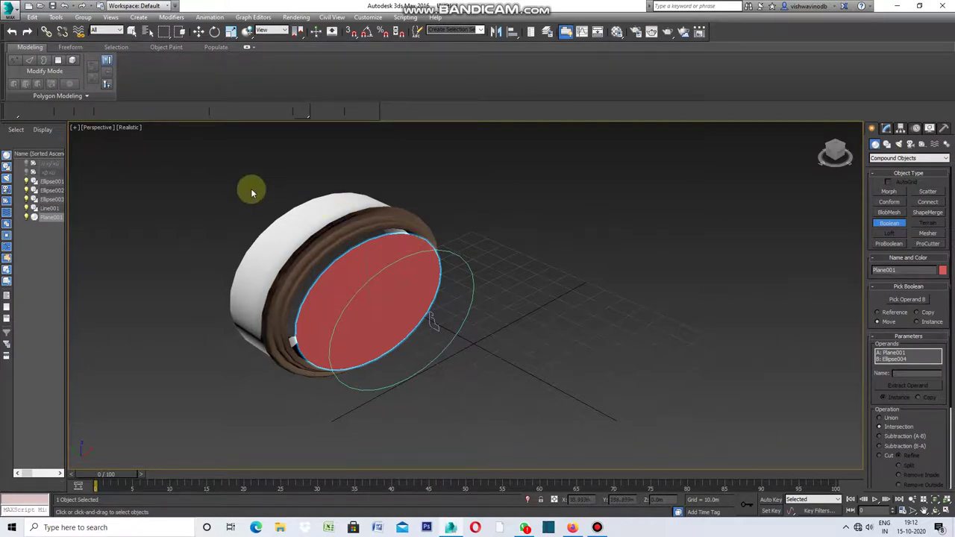
Step: Turn on edged faces in the view and select the plane operand in the modifier stack
click(134, 128)
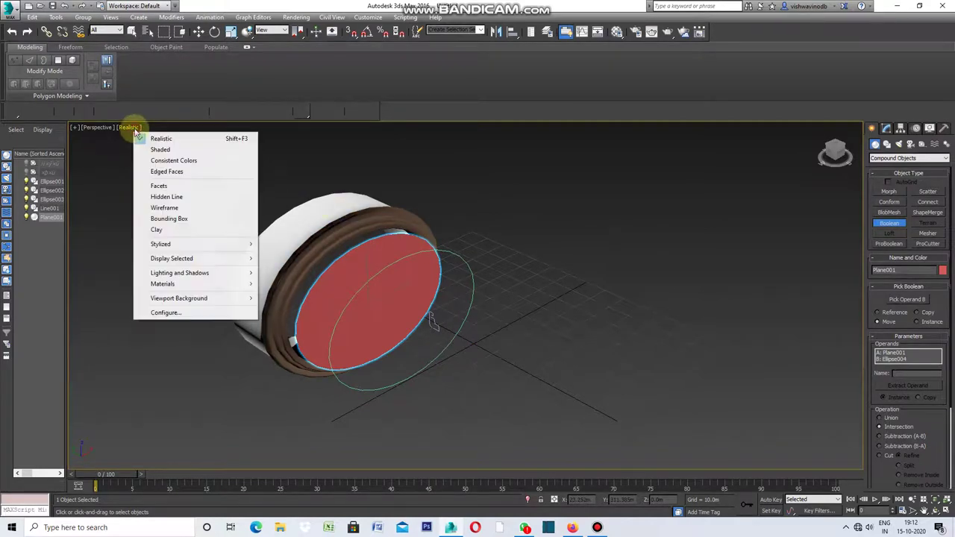
click(173, 172)
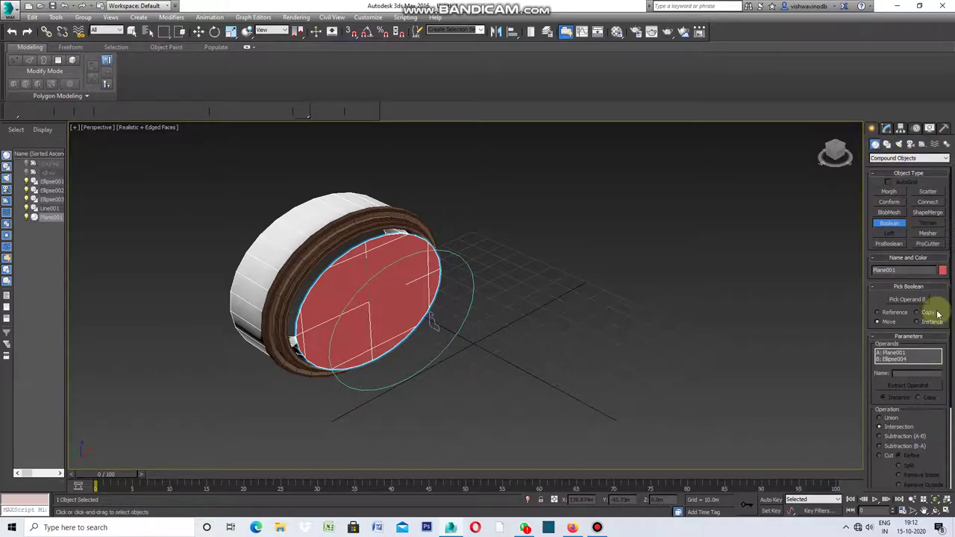
click(895, 354)
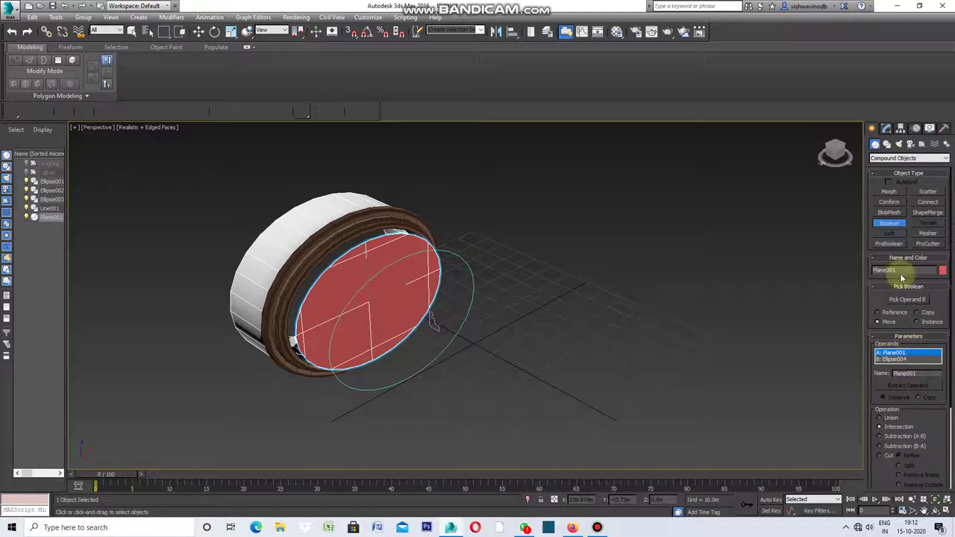
click(885, 129)
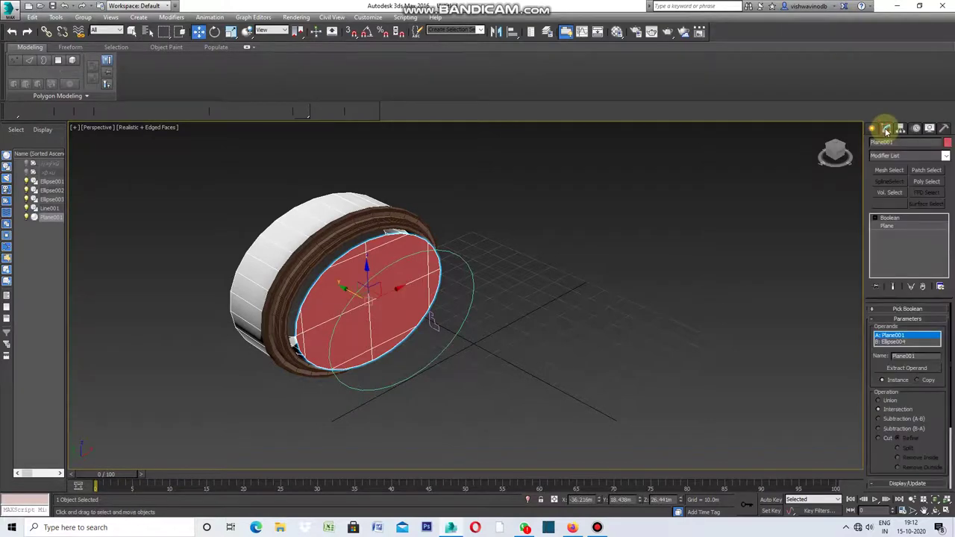
Step: Set Plane001 to 25 length segments and 9 width segments, then deselect it
click(887, 226)
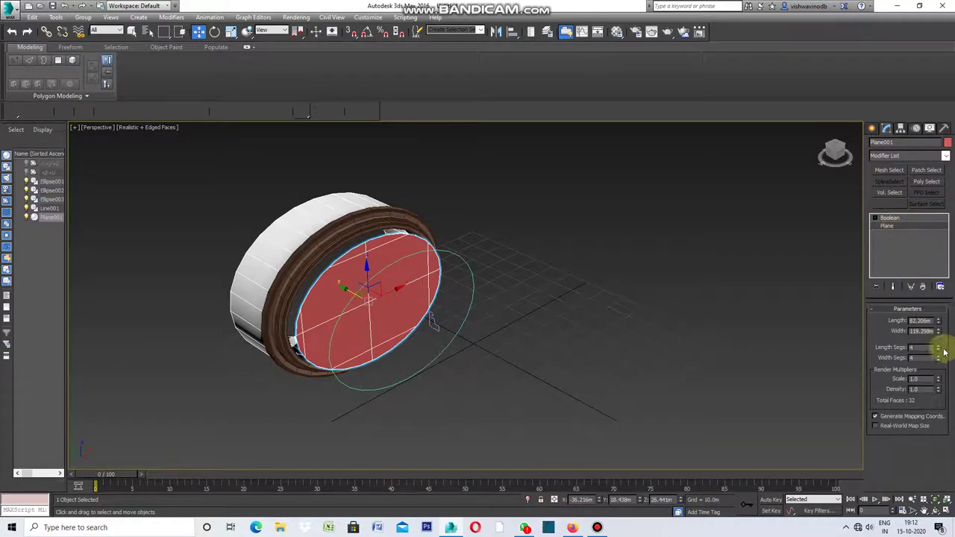
drag(939, 350, 937, 336)
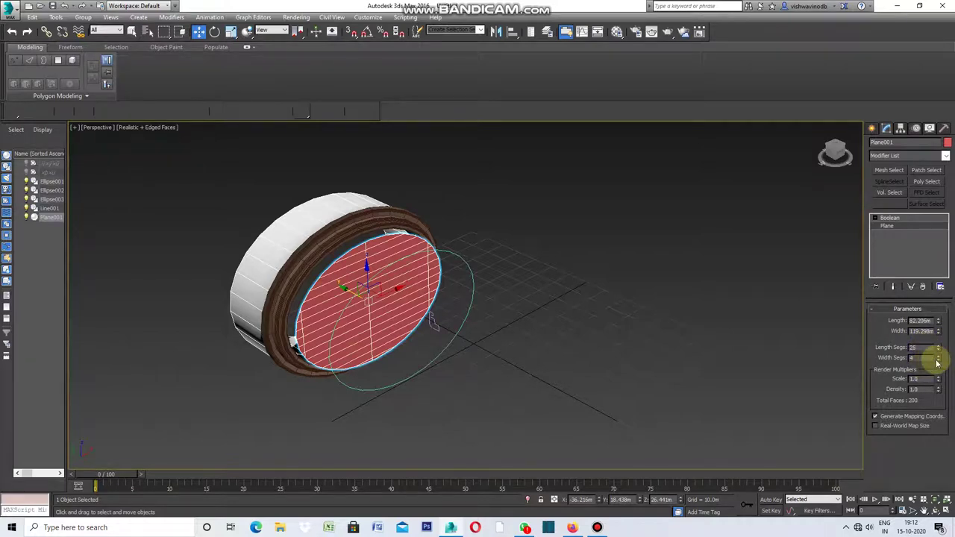
click(939, 361)
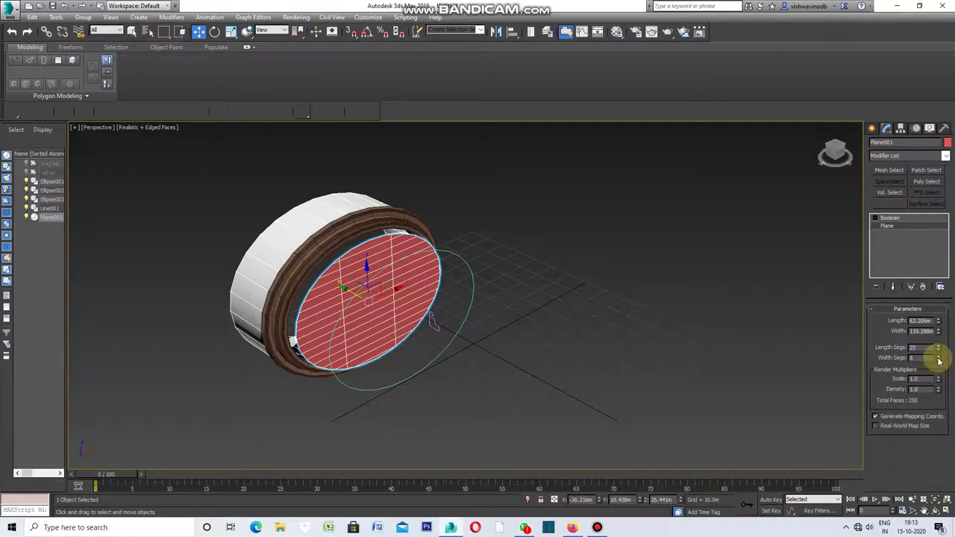
click(938, 361)
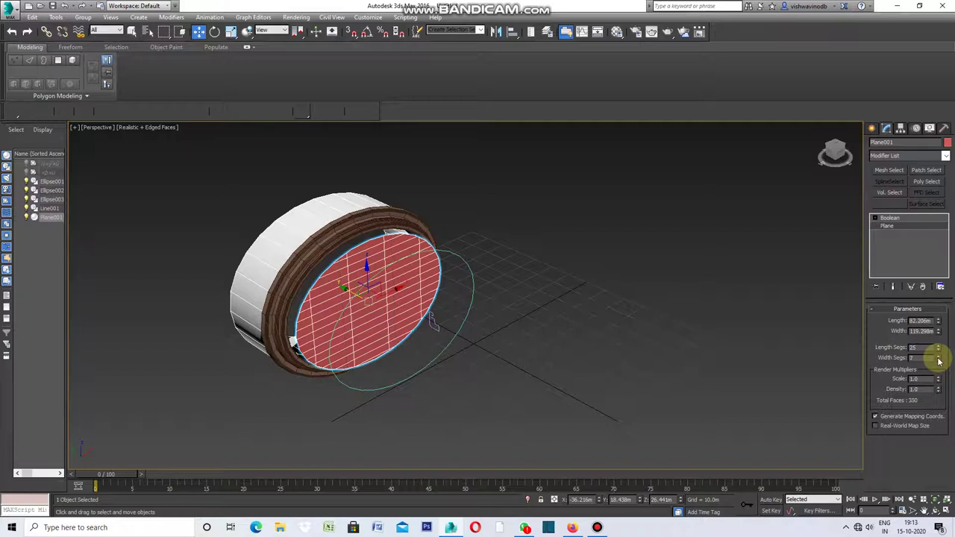
click(938, 361)
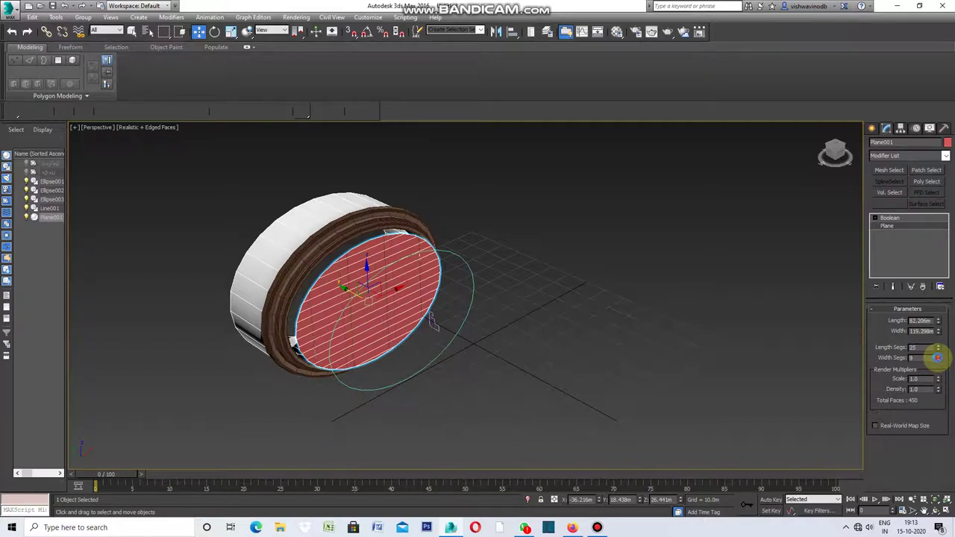
click(831, 320)
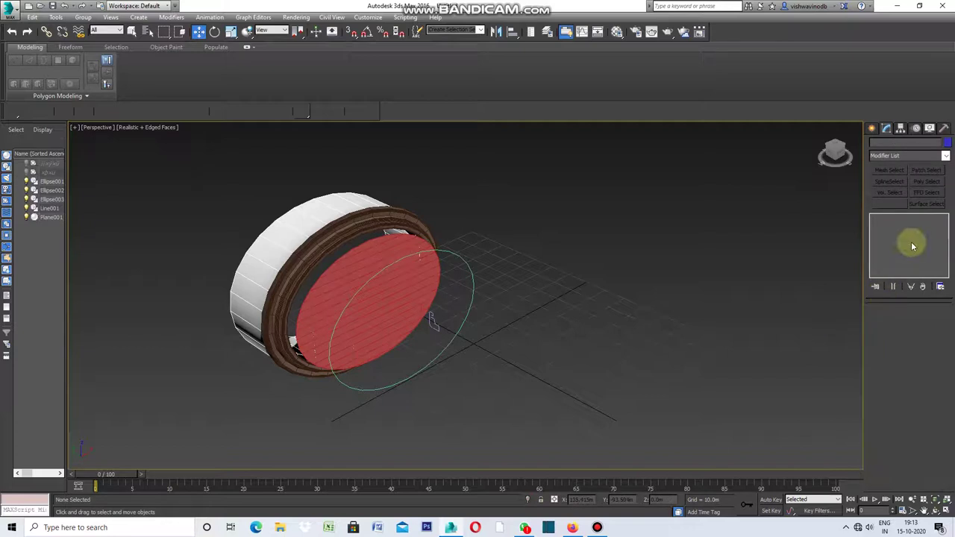
click(872, 130)
Step: Add a Lattice modifier to the red oval plane
click(796, 274)
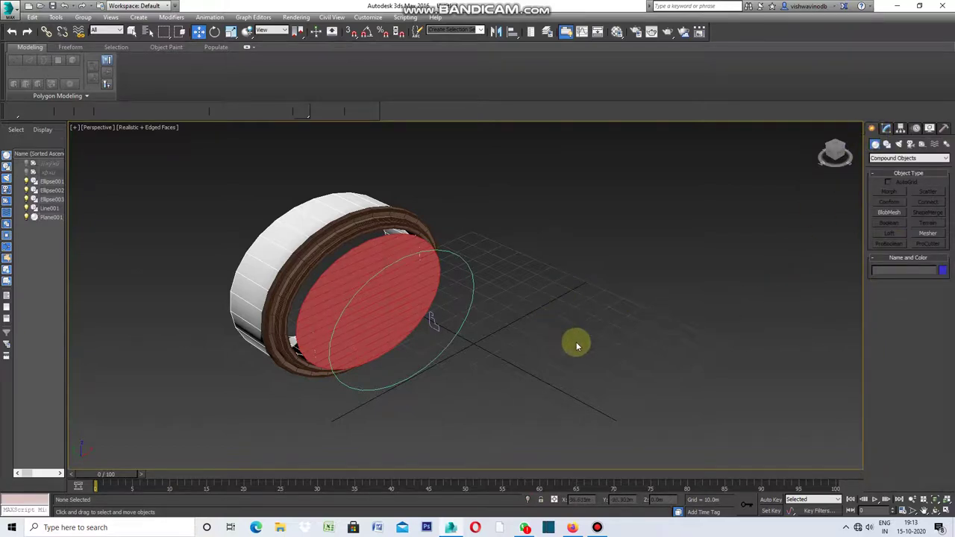
click(356, 265)
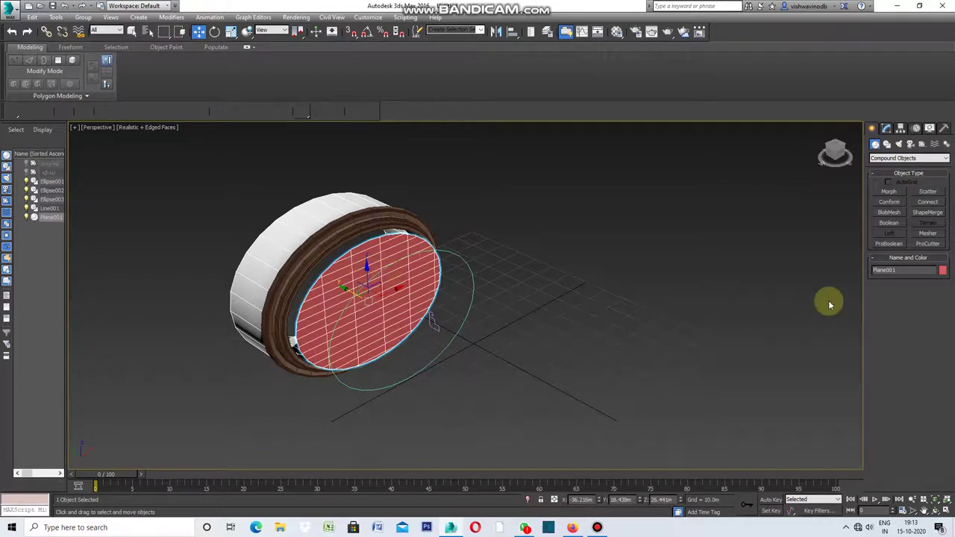
click(886, 128)
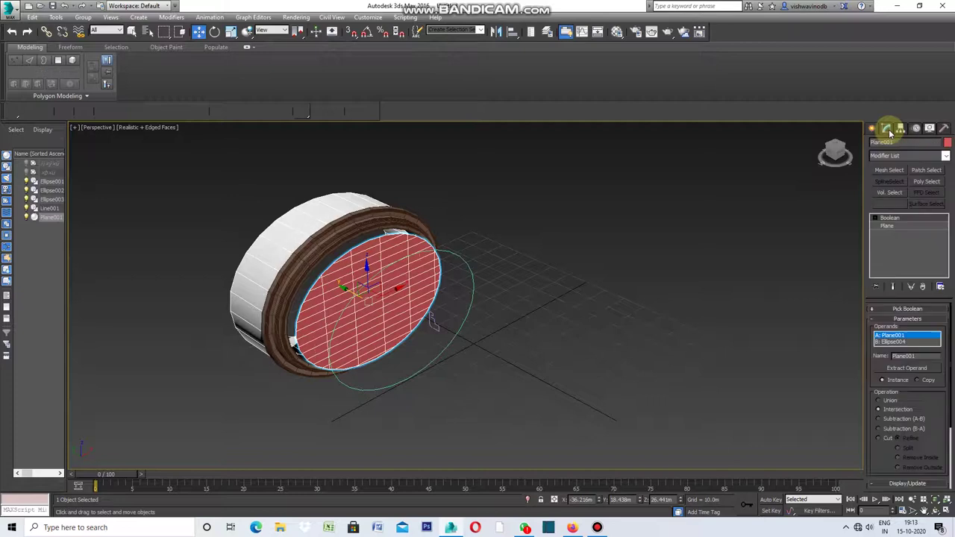
click(945, 158)
scroll(947, 194, down, 1)
drag(949, 220, 947, 350)
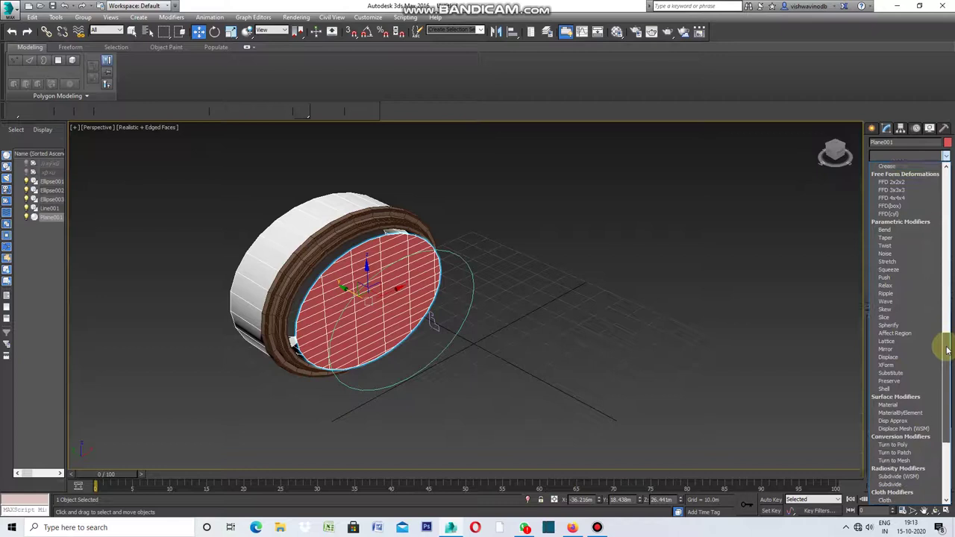
click(905, 340)
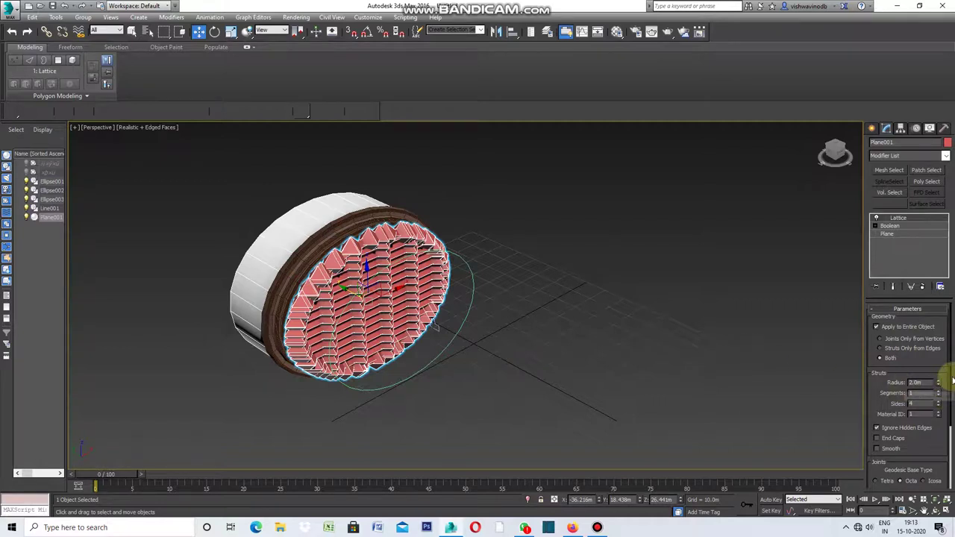
Step: Set the lattice to Struts Only with a strut radius of about 0.8m
click(880, 348)
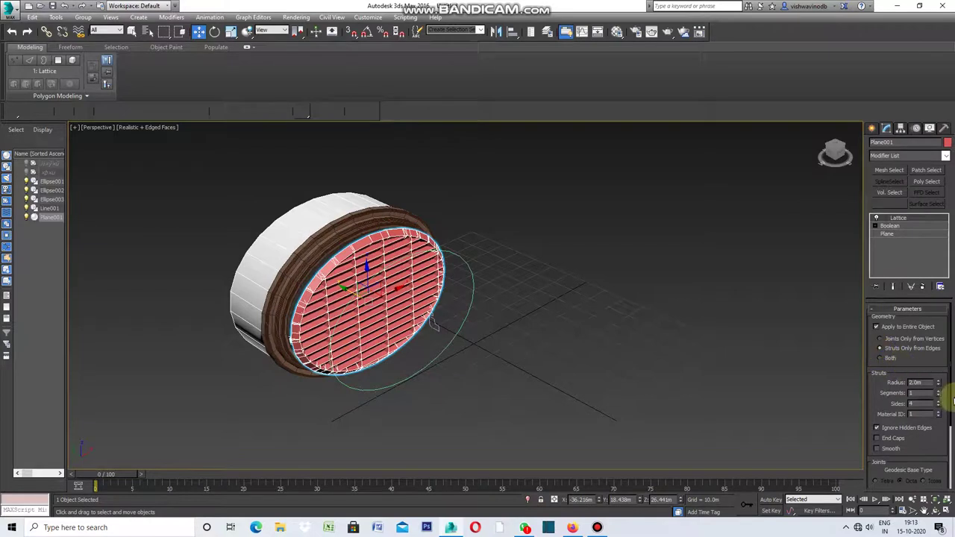
double_click(922, 383)
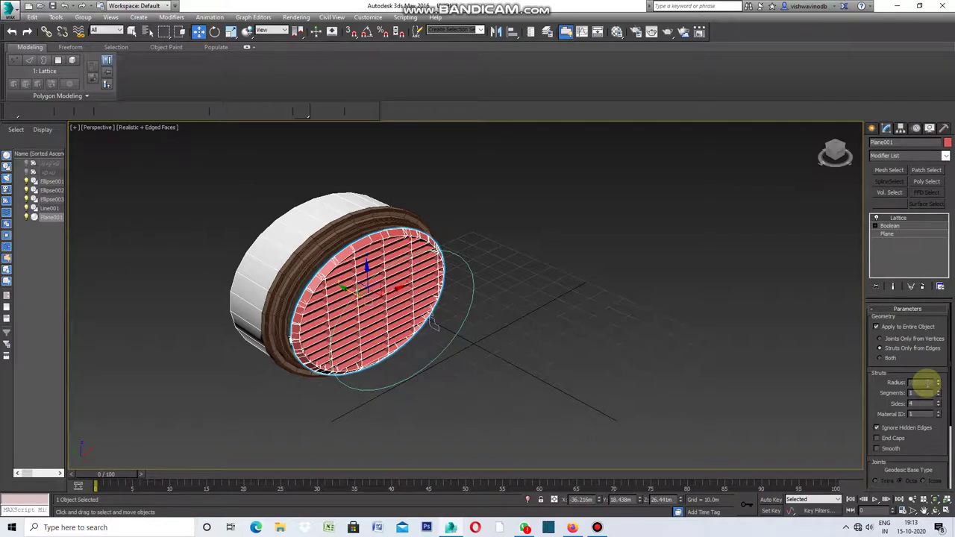
text(1)
key(Return)
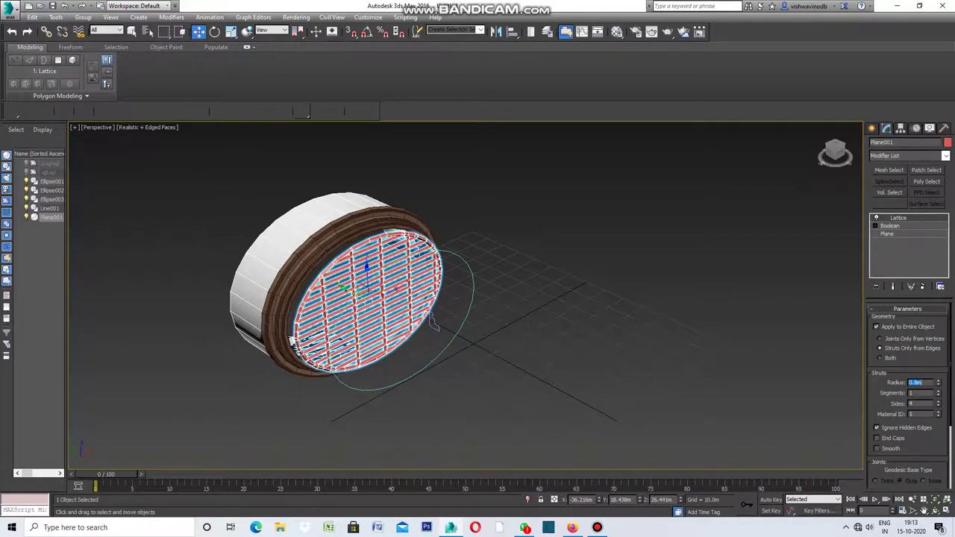
click(808, 394)
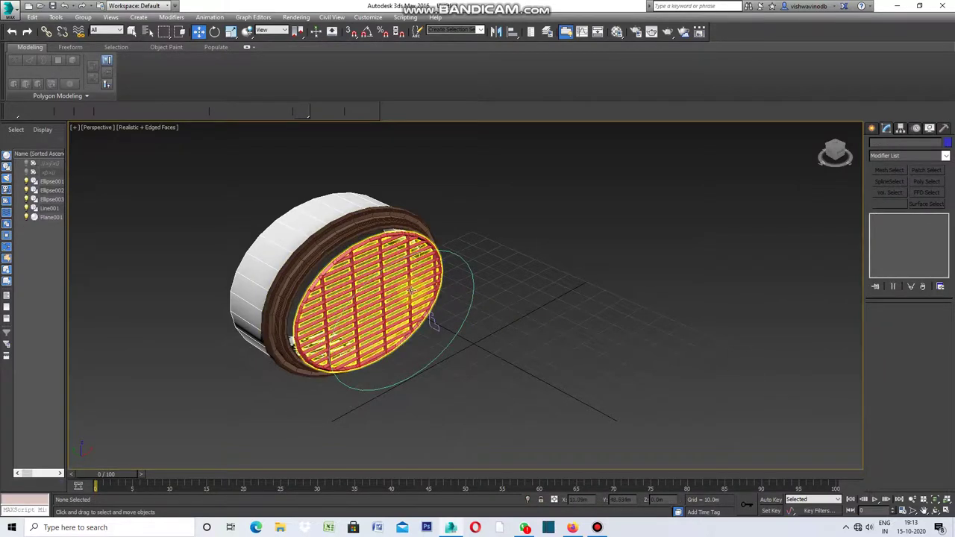
Step: Change Plane001's object colour from red to a light near-white custom colour
click(411, 289)
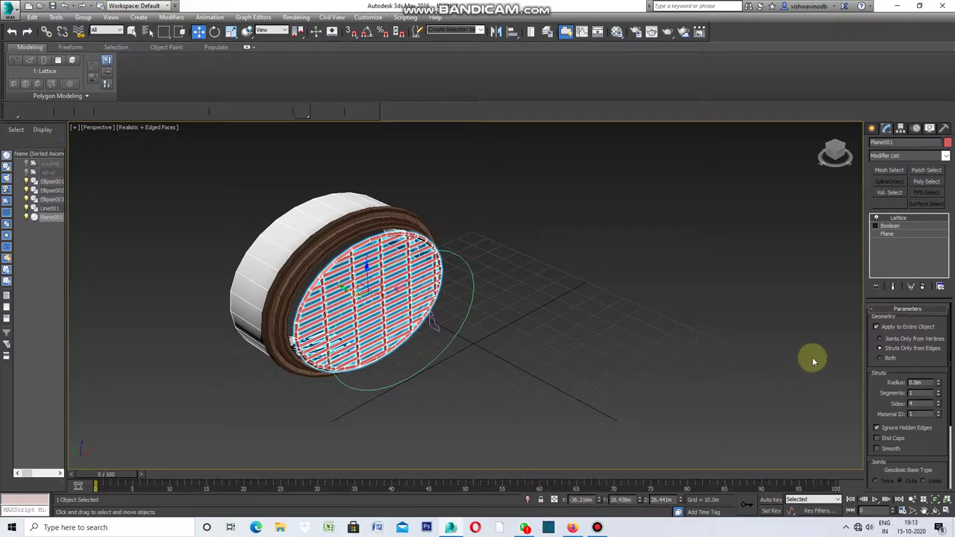
click(946, 143)
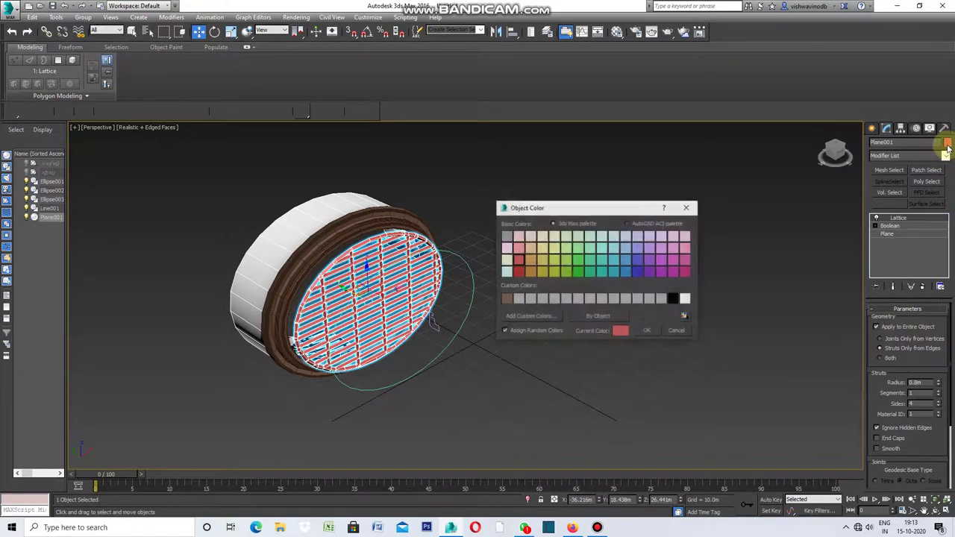
click(688, 300)
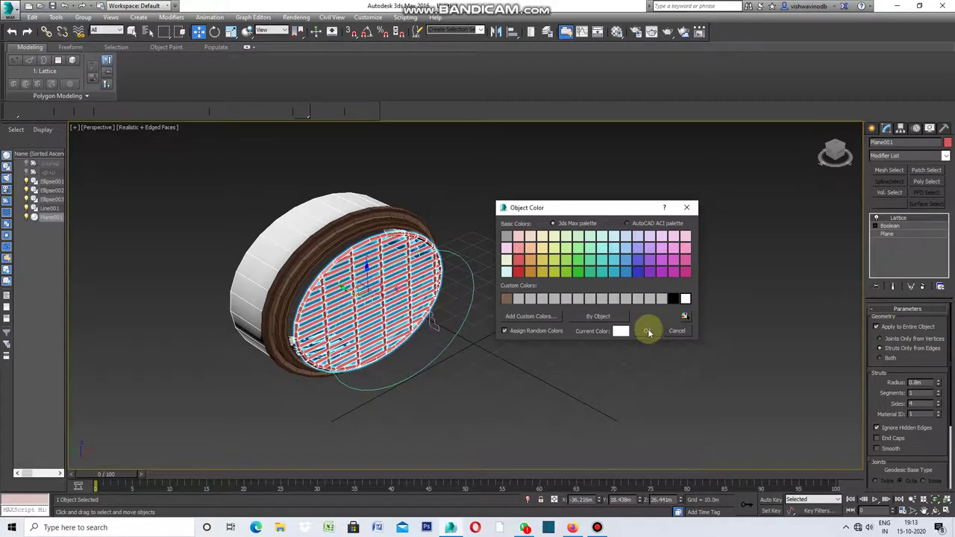
click(647, 330)
click(734, 307)
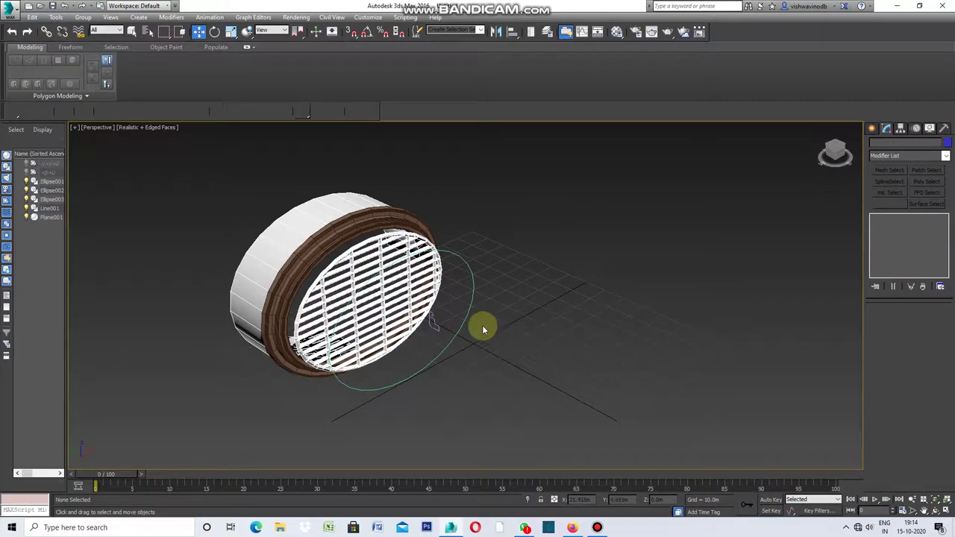
click(525, 246)
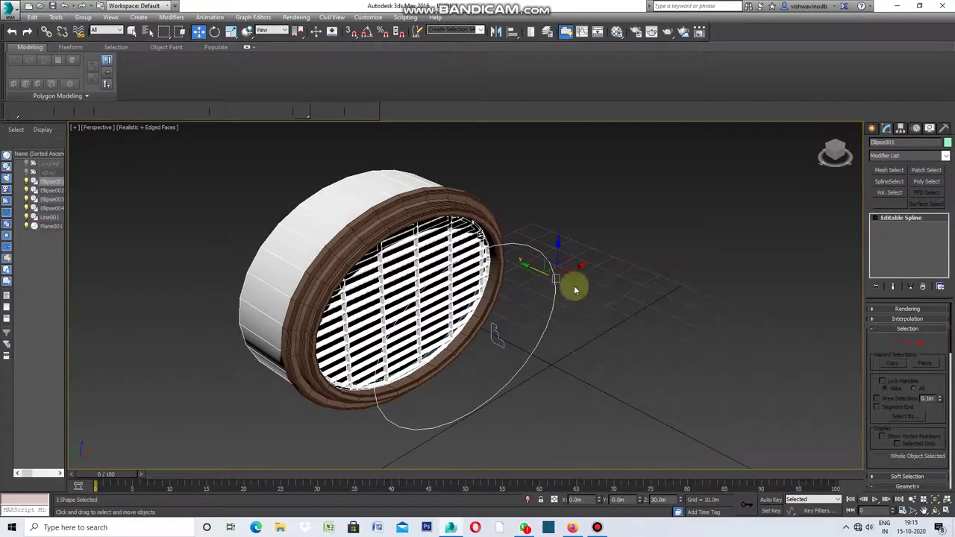
click(896, 345)
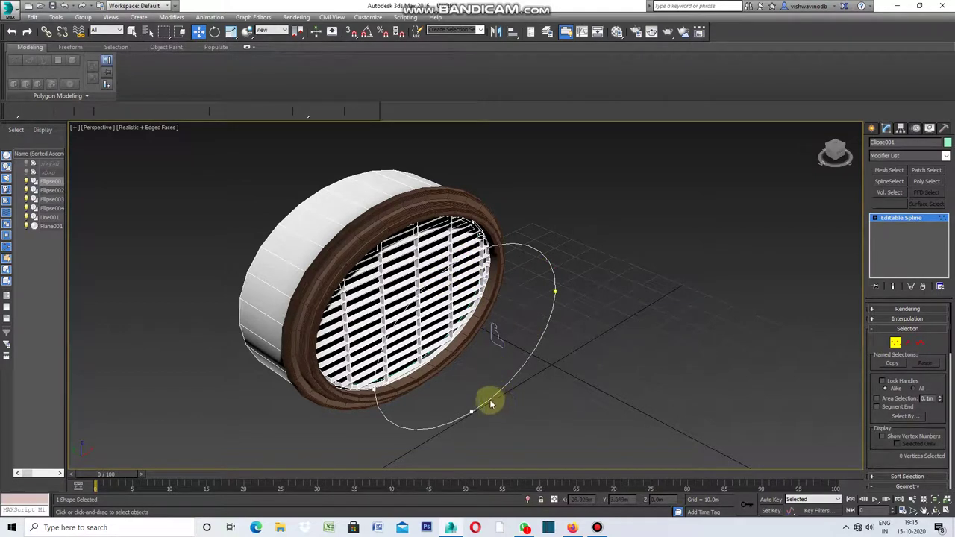
click(555, 297)
click(552, 300)
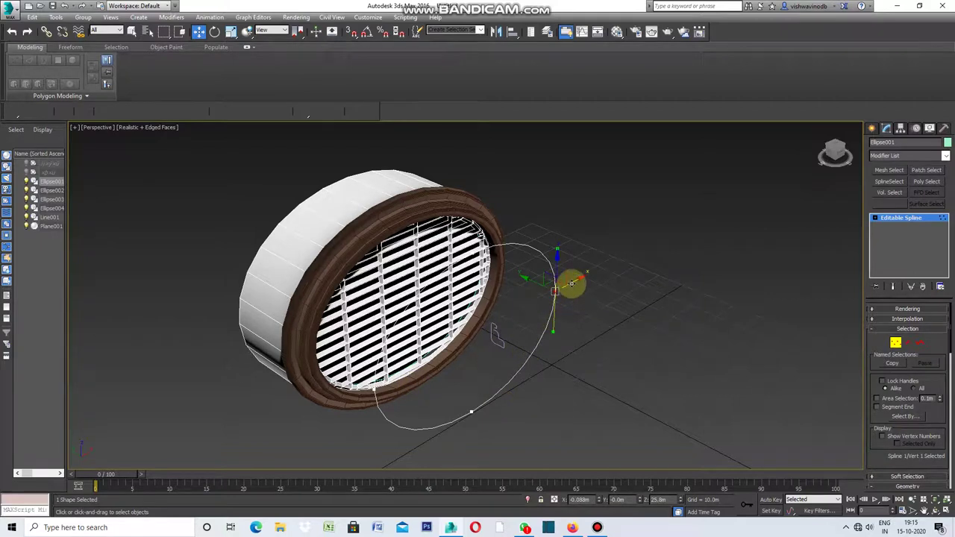
mouse_move(572, 282)
mouse_down()
mouse_move(469, 335)
mouse_move(701, 252)
mouse_move(505, 362)
mouse_move(589, 326)
mouse_move(658, 309)
mouse_move(511, 385)
mouse_move(622, 333)
mouse_move(522, 385)
mouse_move(616, 339)
mouse_move(527, 379)
mouse_move(588, 360)
mouse_up()
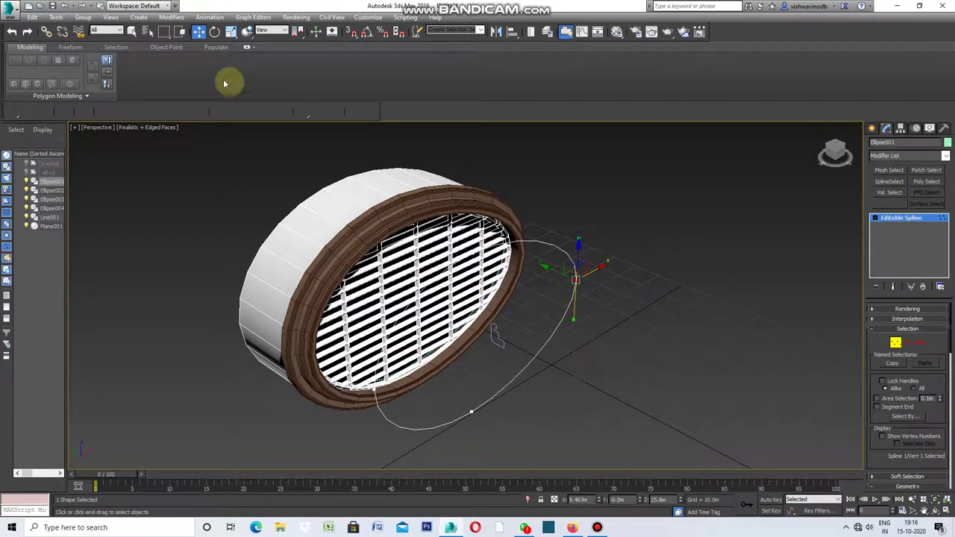
click(66, 7)
click(66, 7)
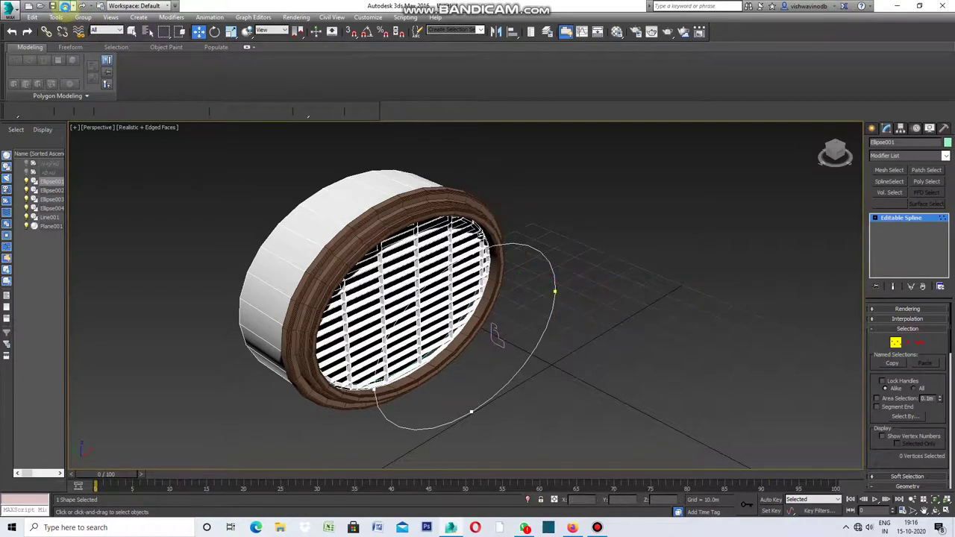
click(871, 130)
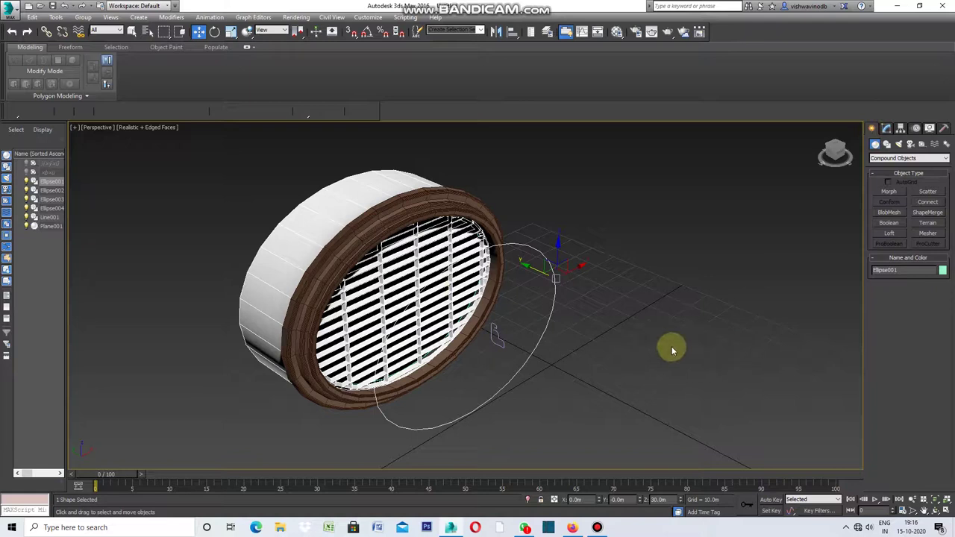
click(75, 128)
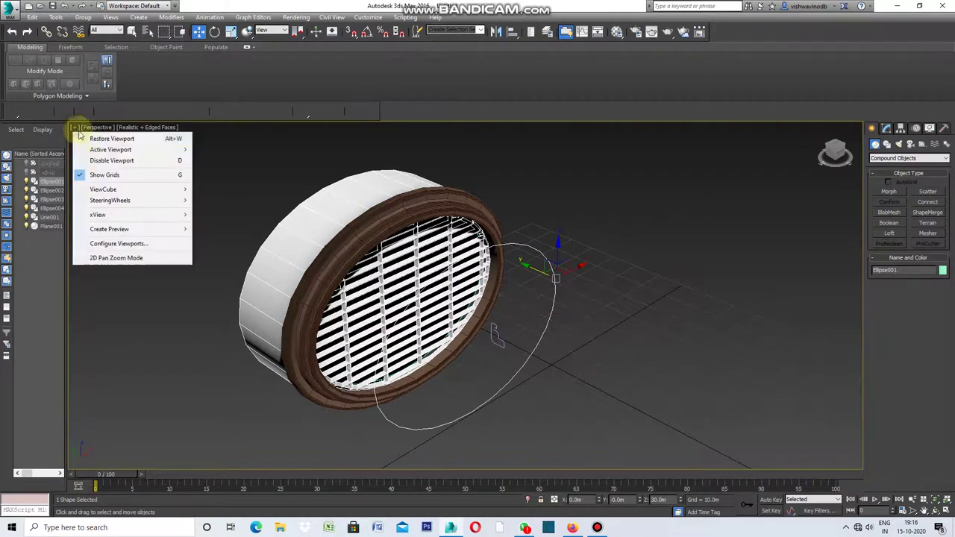
click(93, 136)
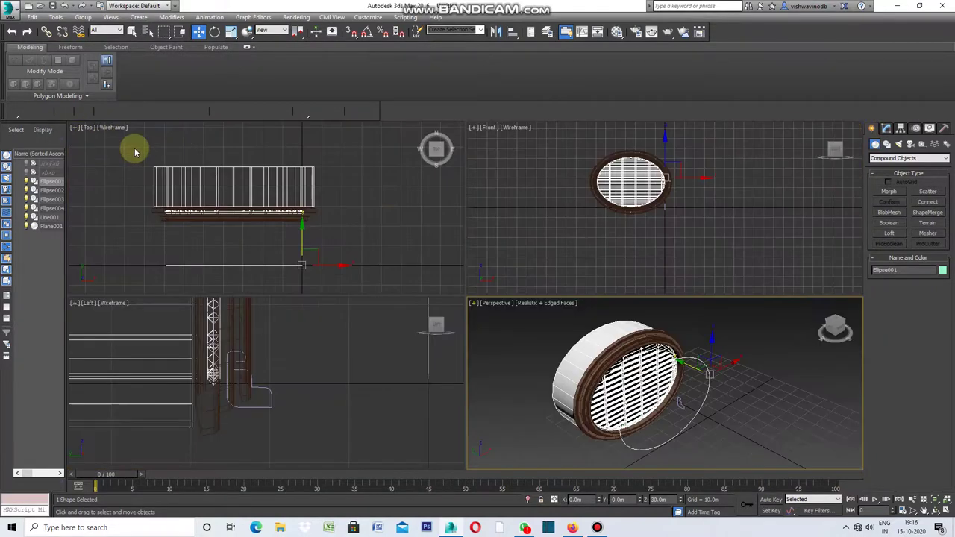
click(475, 130)
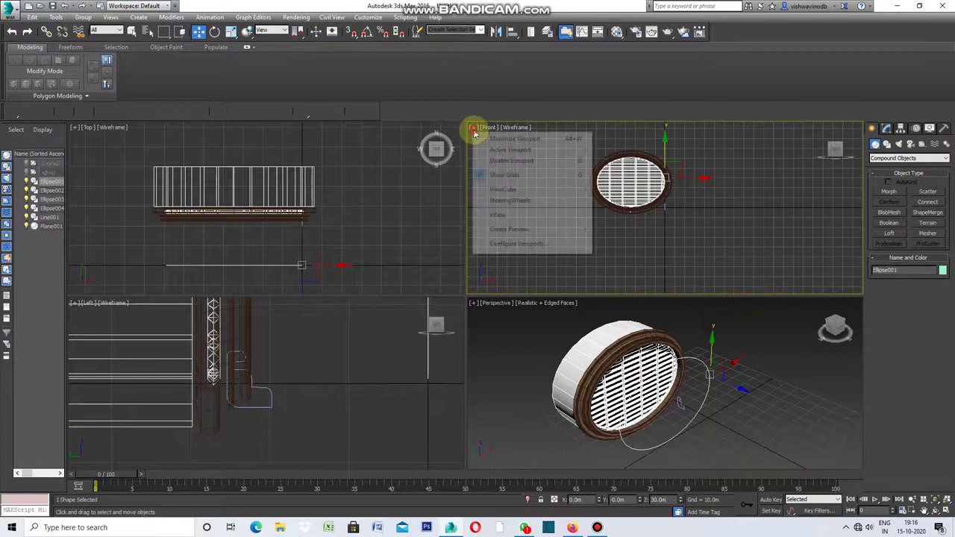
click(500, 140)
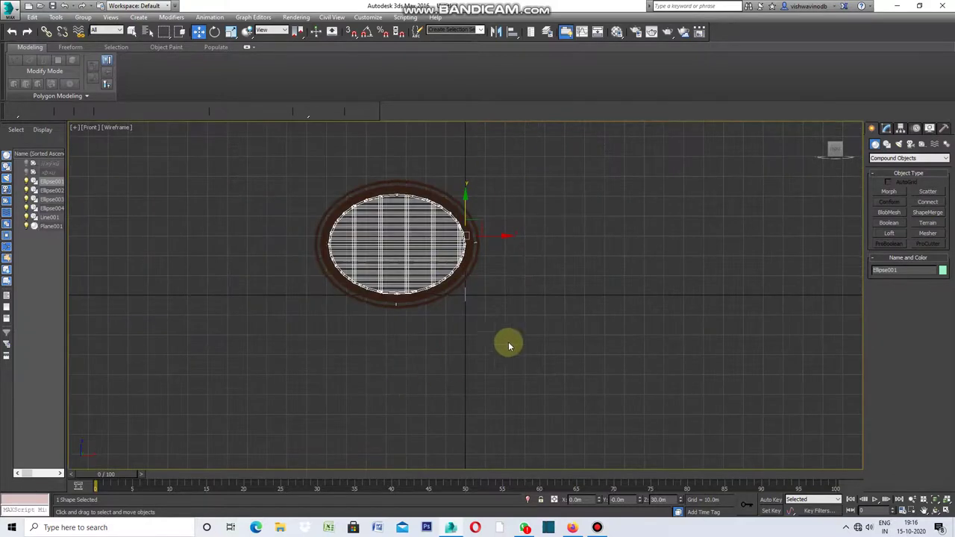
scroll(179, 415, down, 2)
scroll(401, 261, up, 2)
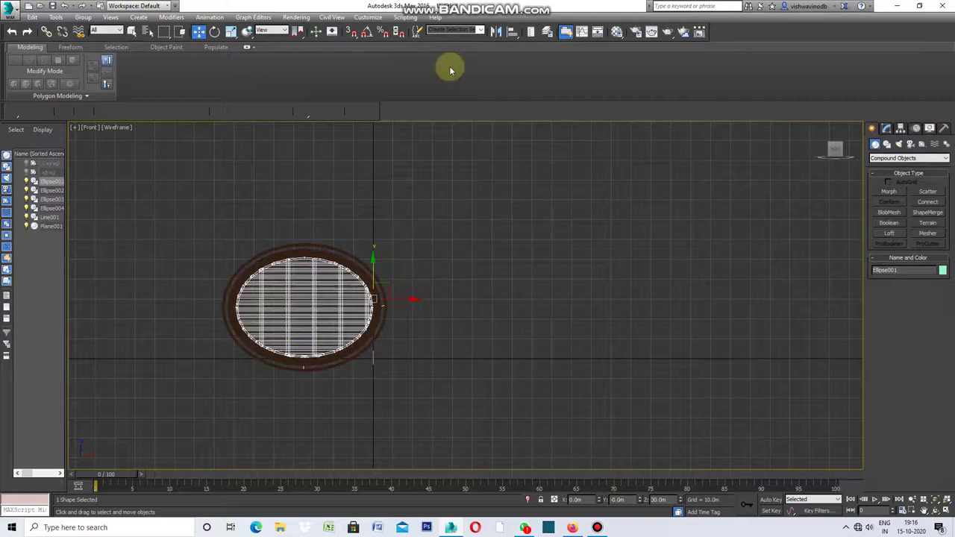
Step: Mirror the oval ellipse path as a Reference copy
click(496, 31)
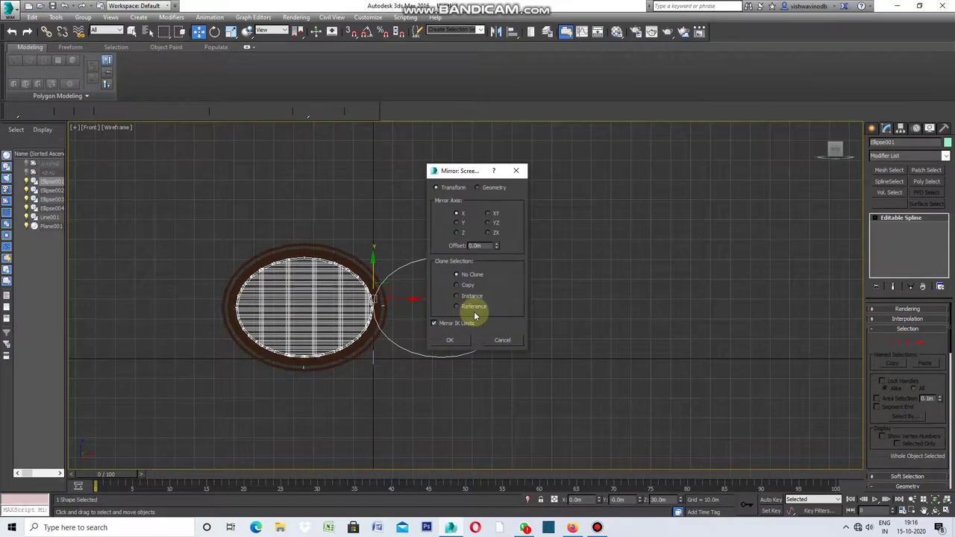
click(458, 307)
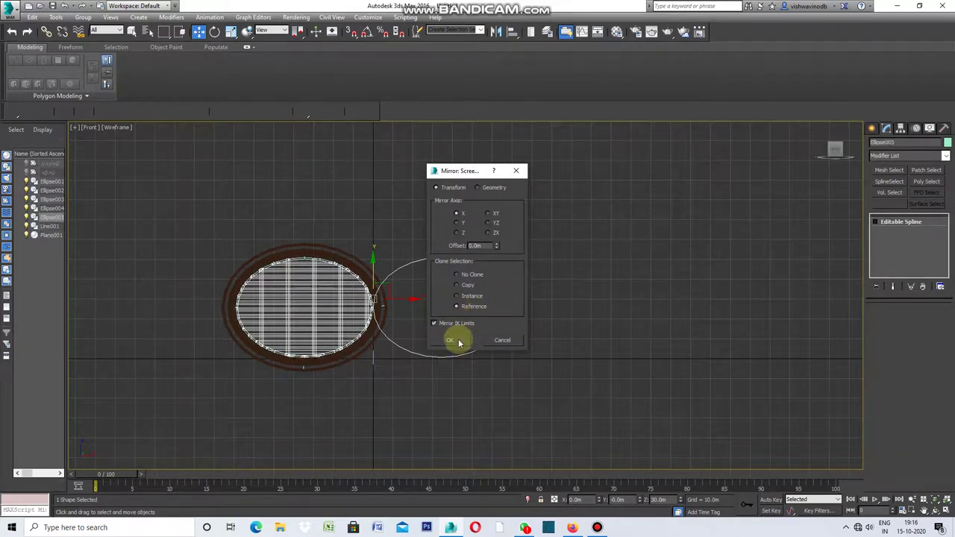
click(450, 342)
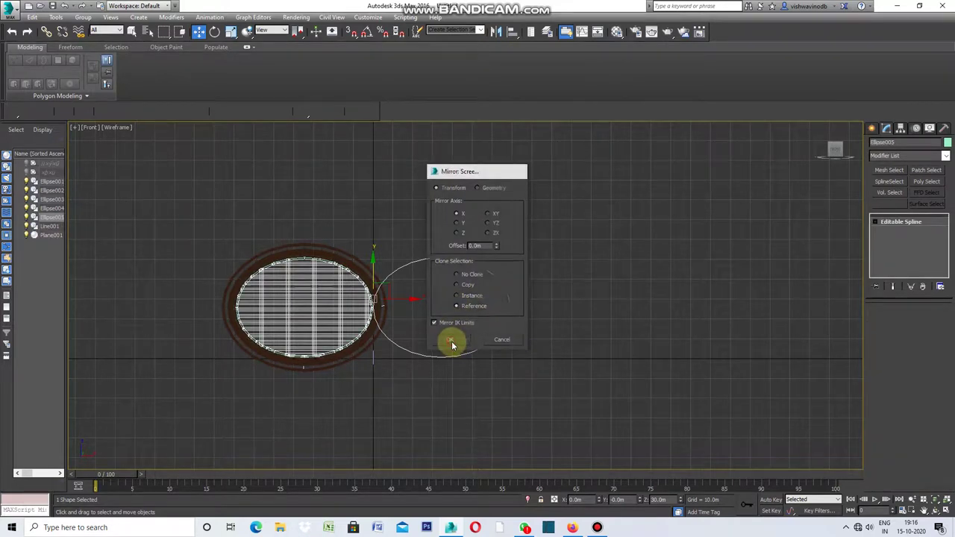
click(516, 356)
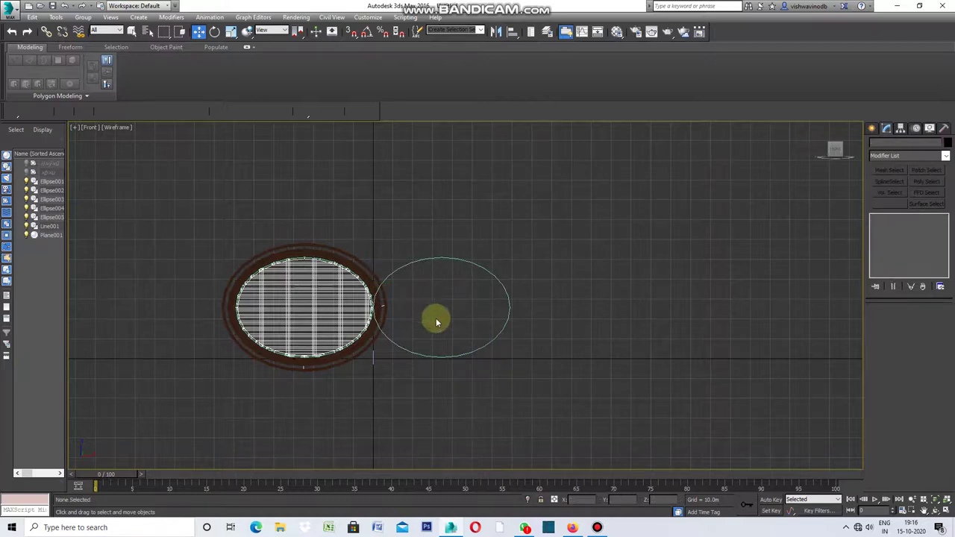
Step: Mirror the grille frame as a Reference and move it right onto the new ellipse
drag(312, 379, 314, 375)
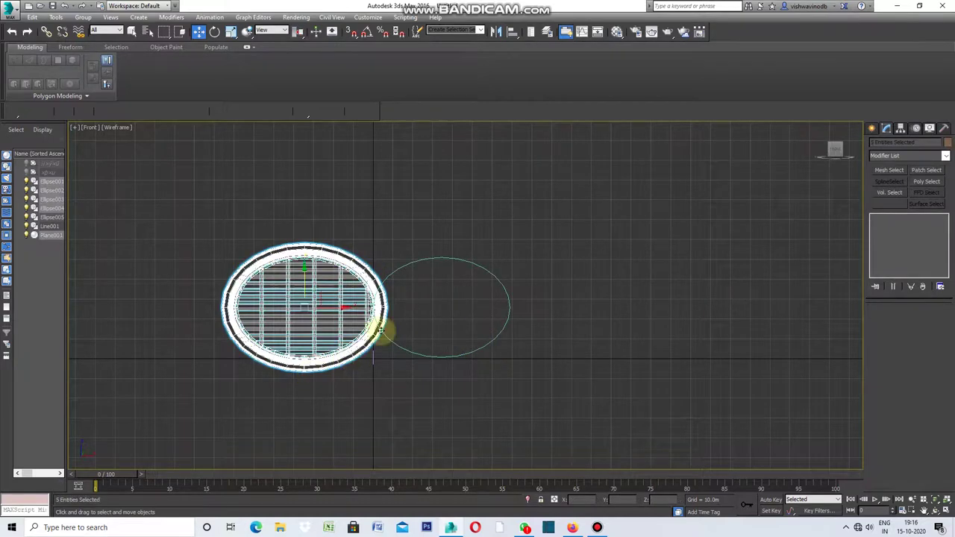
click(497, 31)
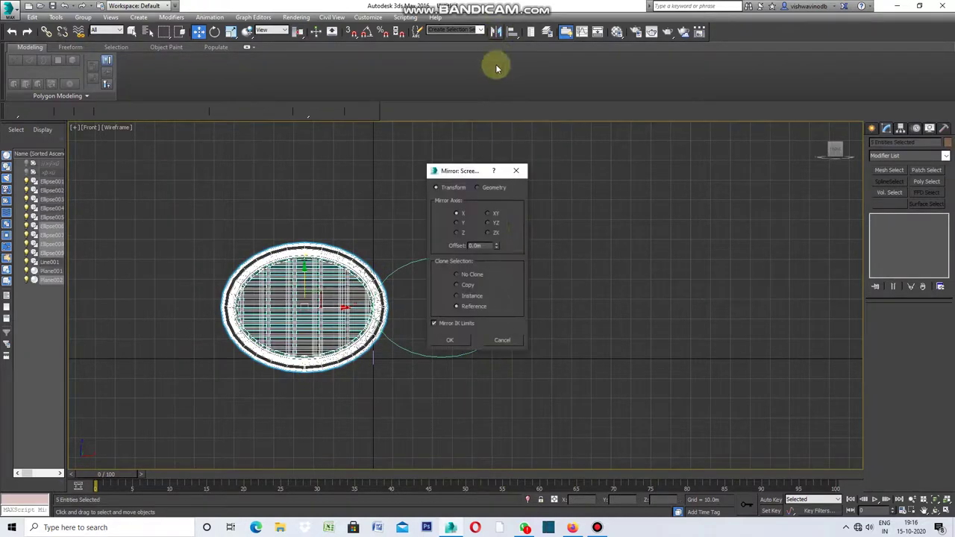
click(456, 341)
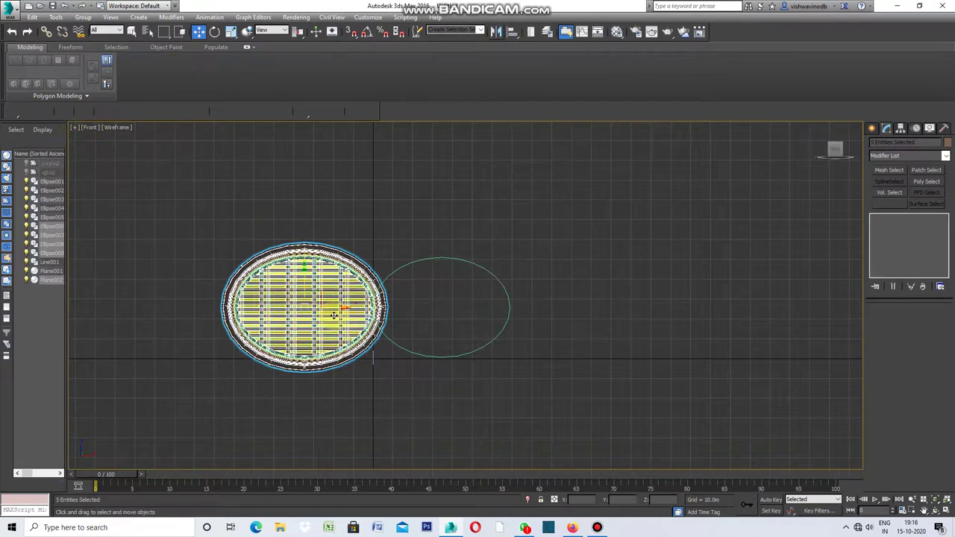
shift+drag(337, 307, 501, 335)
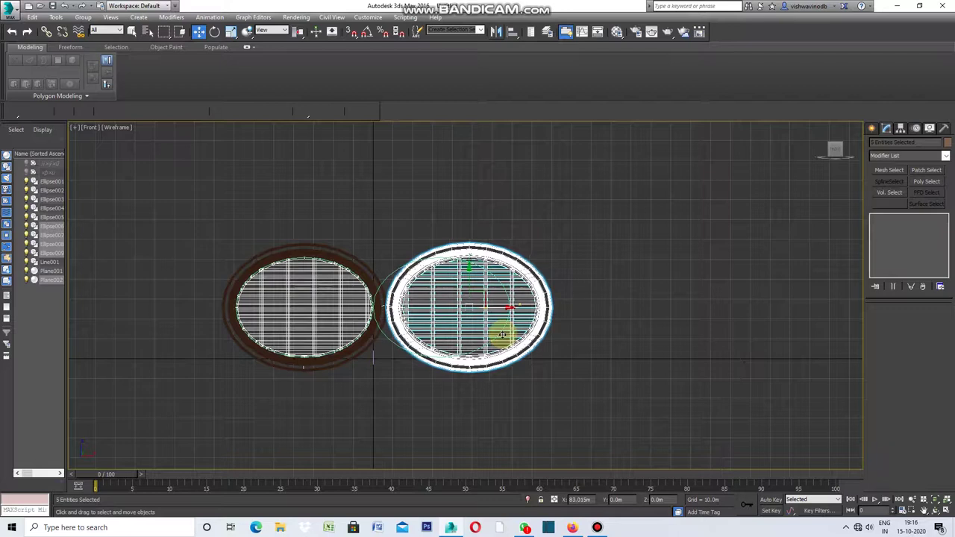
Step: Restore the four viewports, box-select all nine pieces of both frames, and activate Perspective
key(t)
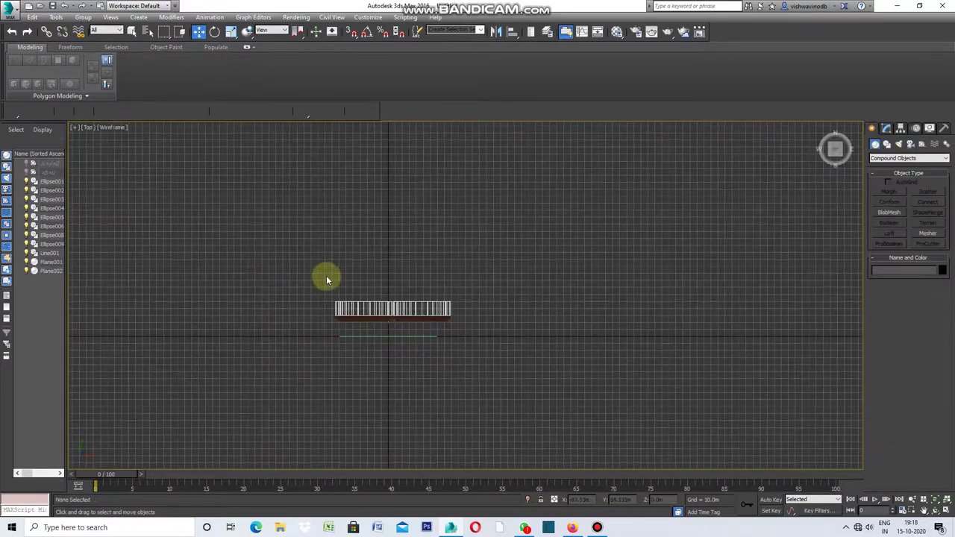
click(73, 128)
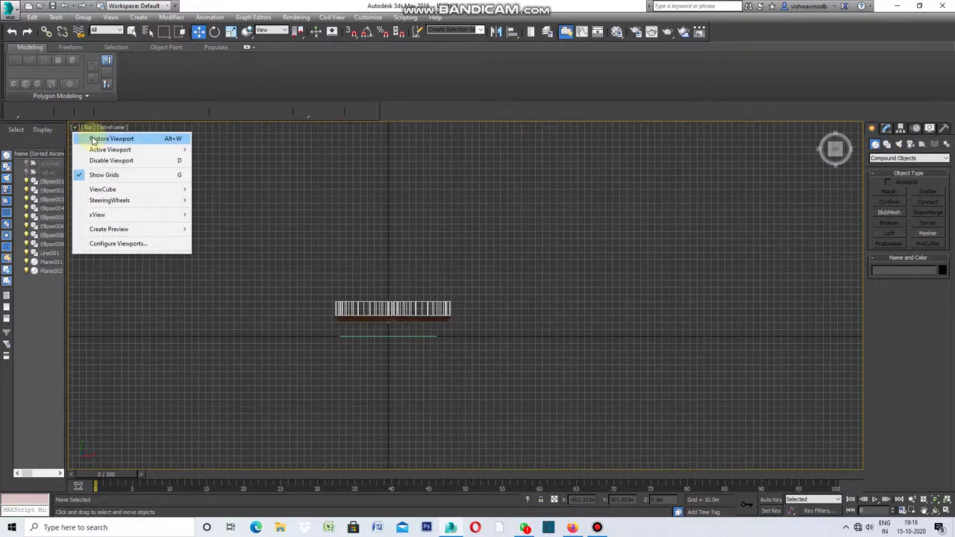
click(94, 141)
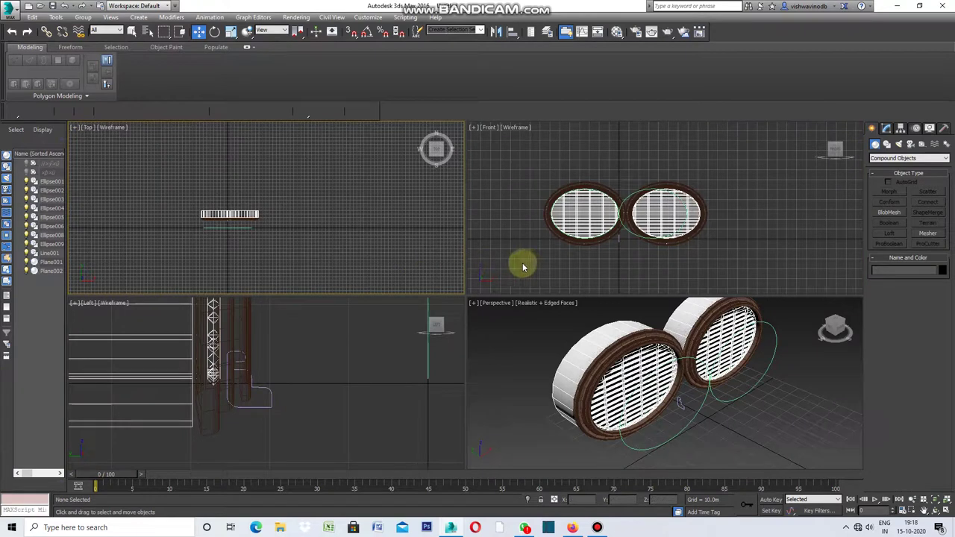
drag(269, 208, 191, 226)
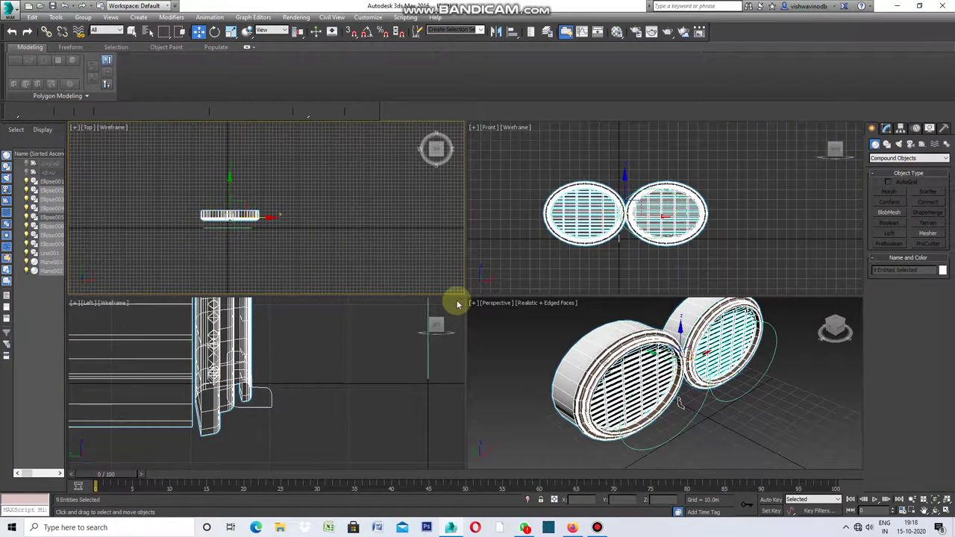
click(475, 306)
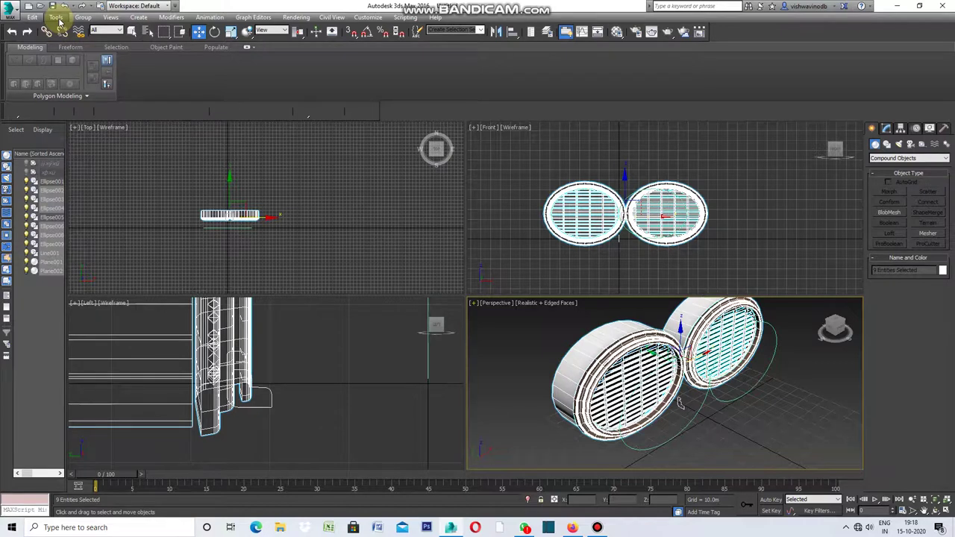
click(59, 20)
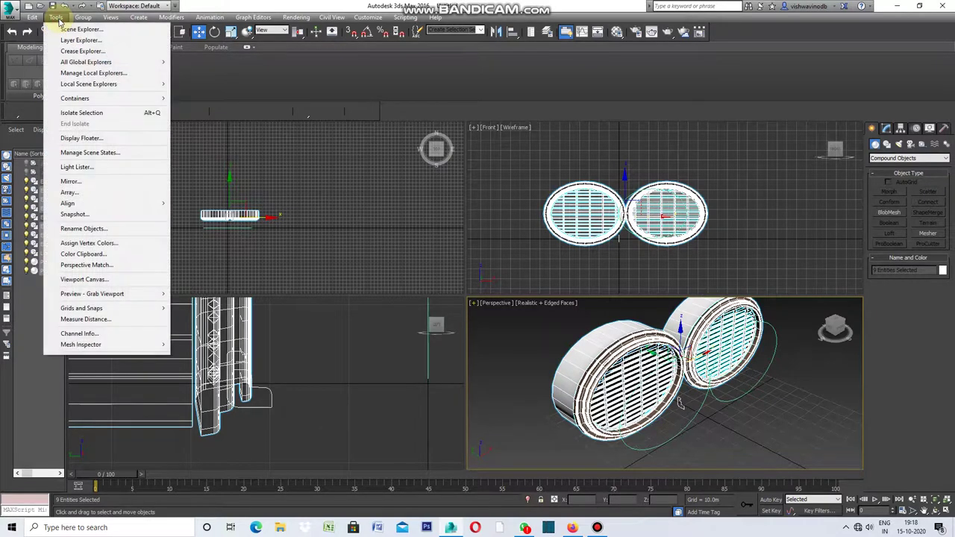
Step: Set an Array of 10 instances with a 50m incremental Z move and preview it
click(81, 192)
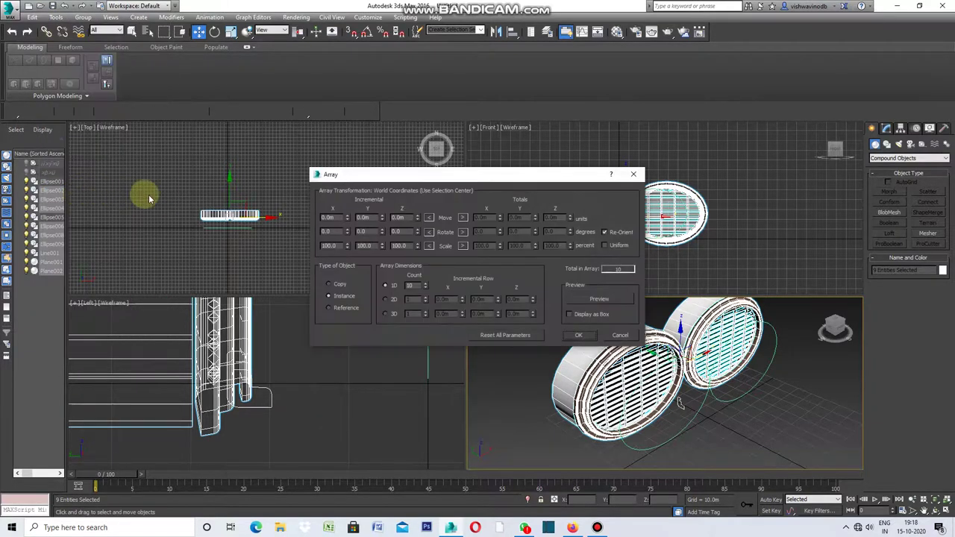
drag(492, 179, 366, 201)
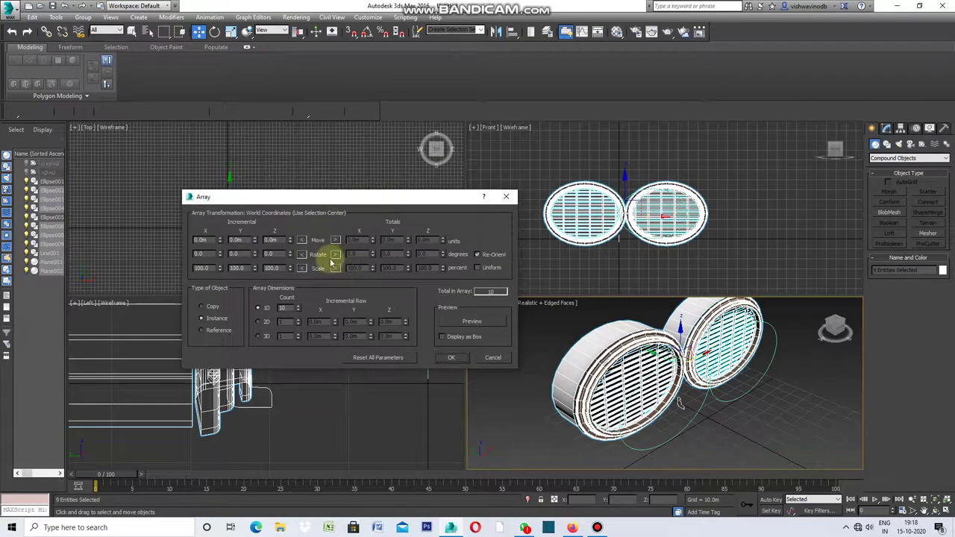
double_click(273, 240)
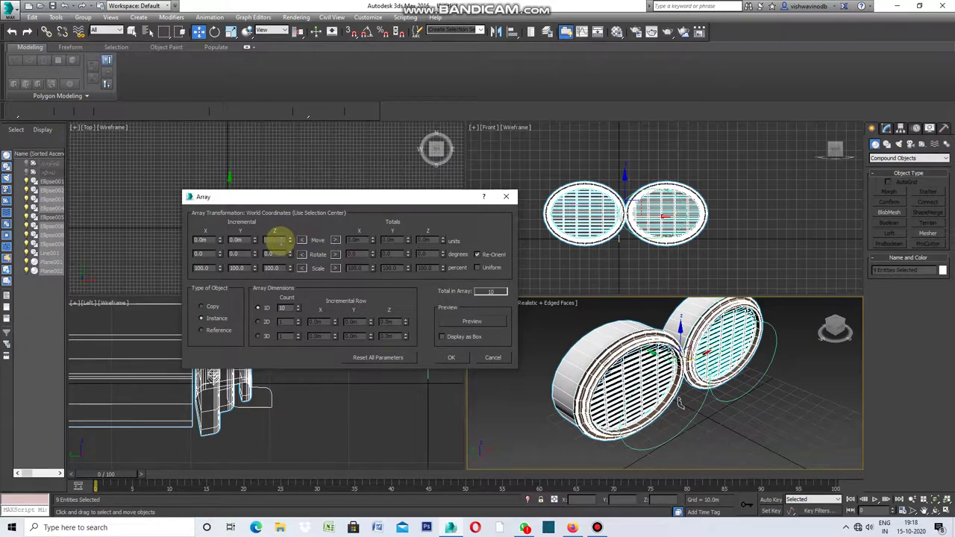
text(30)
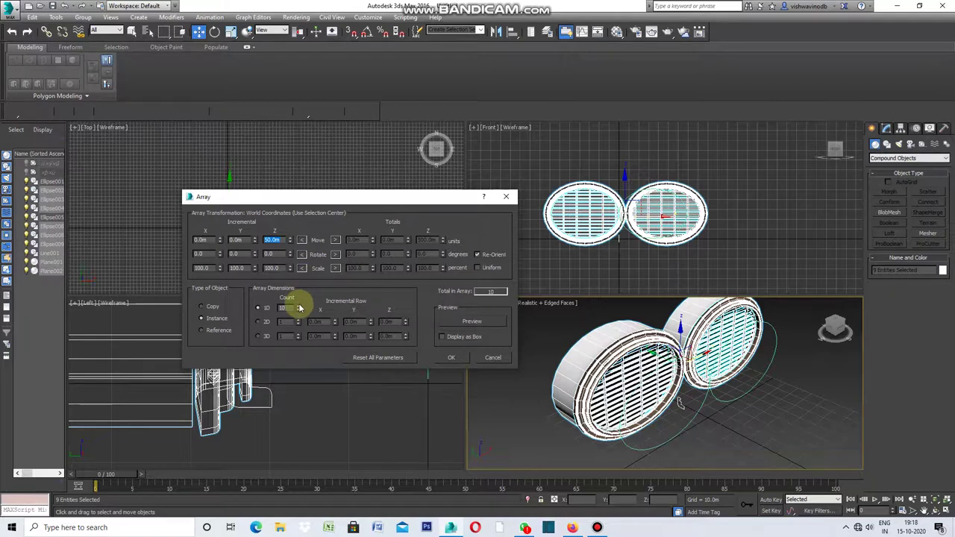
click(473, 321)
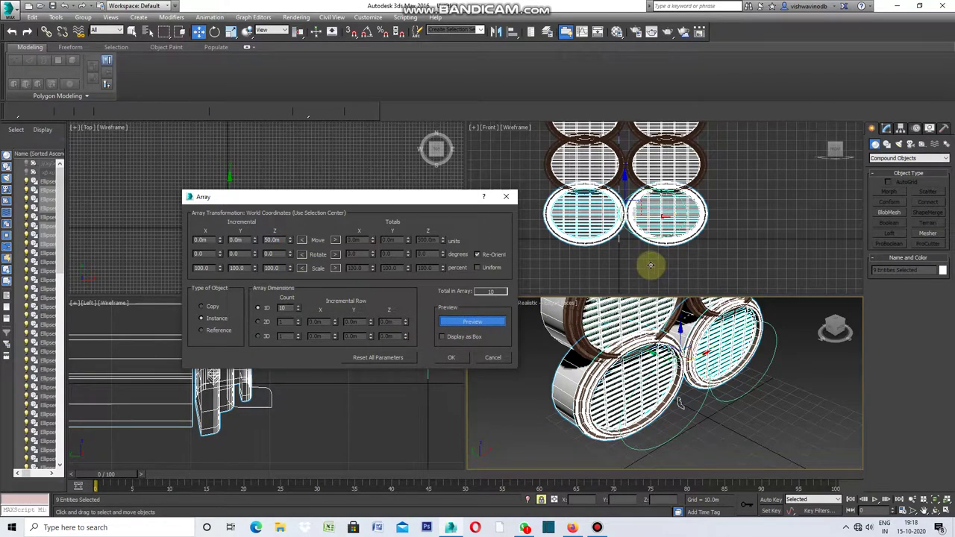
Step: Zoom out the Front and Perspective views to show all ten previewed grille pairs, Move Y left at 0.0m
scroll(649, 266, down, 2)
scroll(651, 267, down, 3)
scroll(651, 266, down, 2)
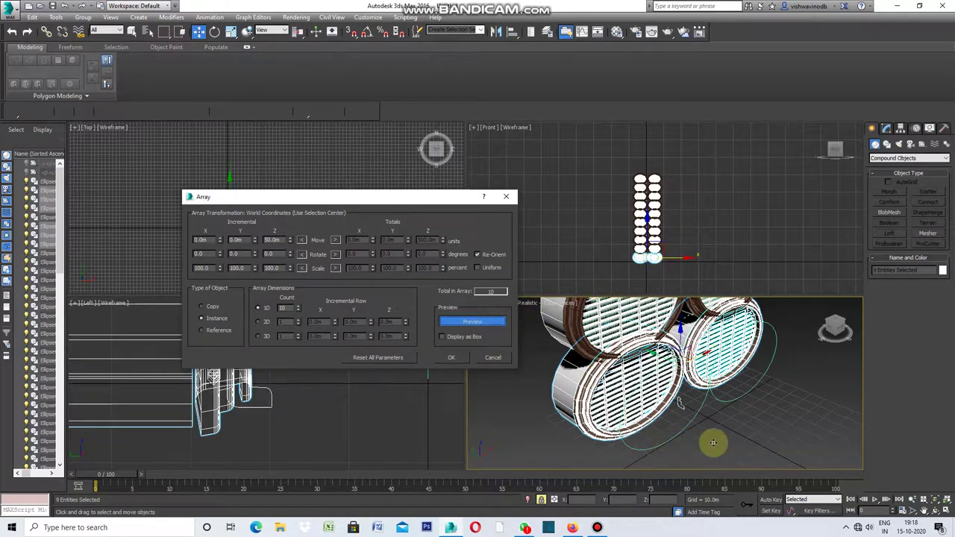
scroll(709, 443, down, 2)
scroll(656, 440, down, 2)
scroll(604, 440, down, 1)
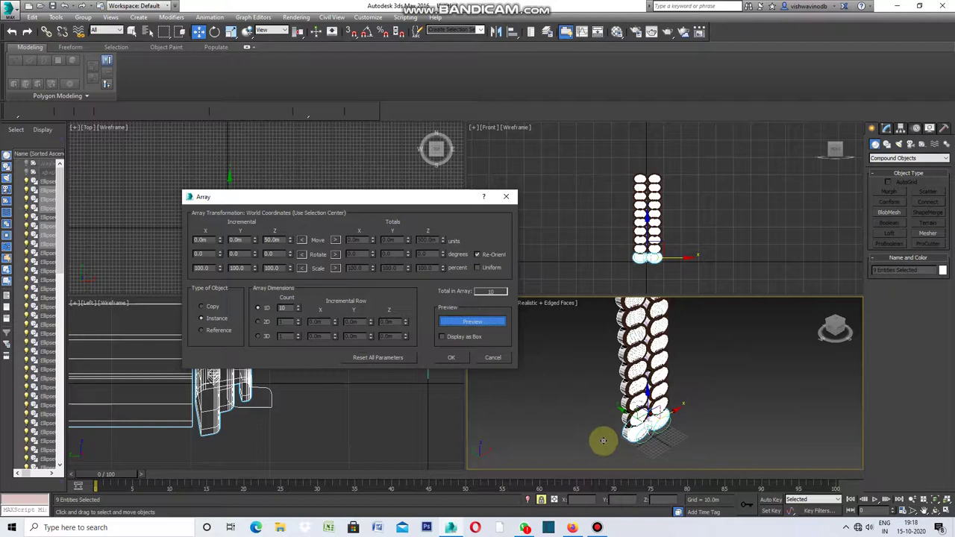
scroll(604, 441, down, 1)
scroll(668, 344, up, 1)
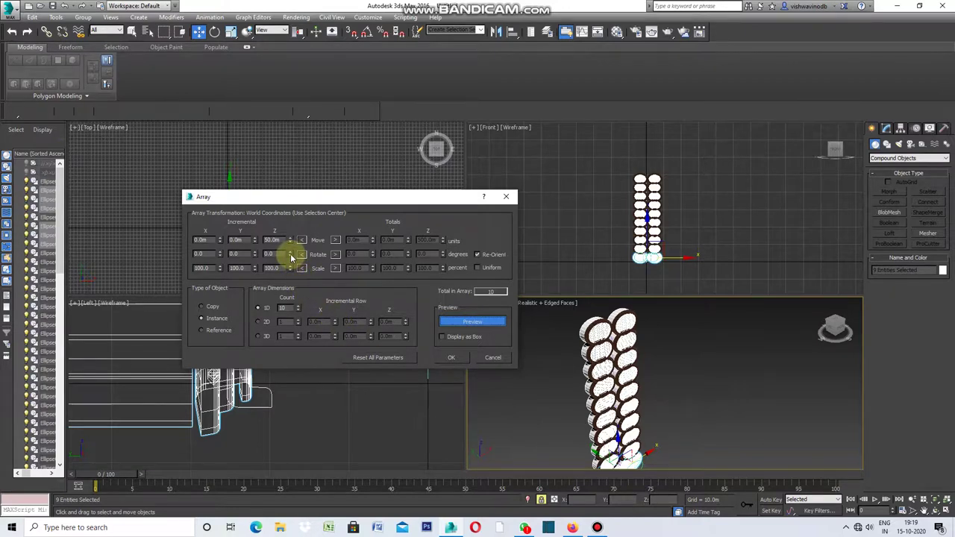
mouse_move(254, 242)
mouse_down()
mouse_move(252, 225)
mouse_move(266, 248)
mouse_move(266, 239)
mouse_up()
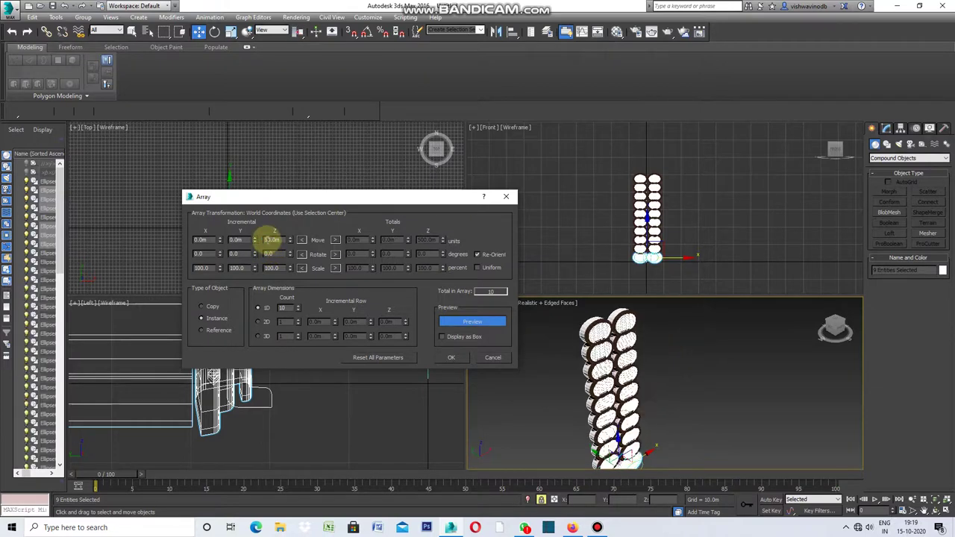
Step: Set the array to Move X 30 m and Rotate Y 90°, then create the ten-pair chain
drag(221, 240, 212, 206)
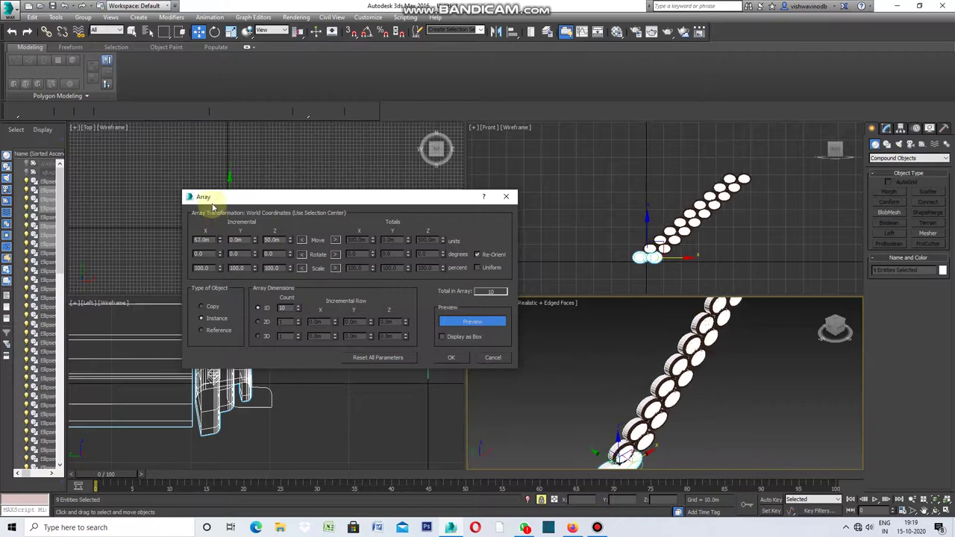
mouse_move(212, 206)
mouse_down()
mouse_move(212, 247)
mouse_move(220, 239)
mouse_up()
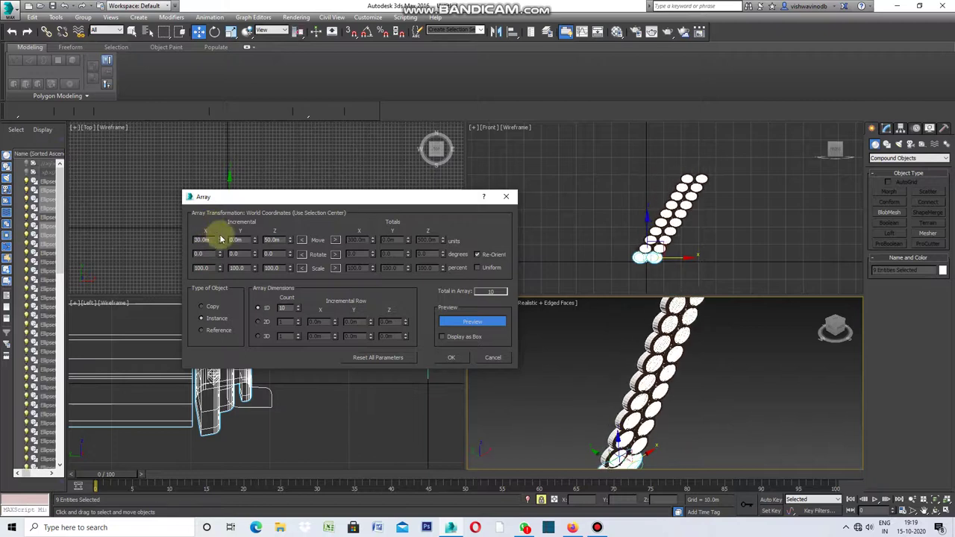
click(255, 254)
click(255, 253)
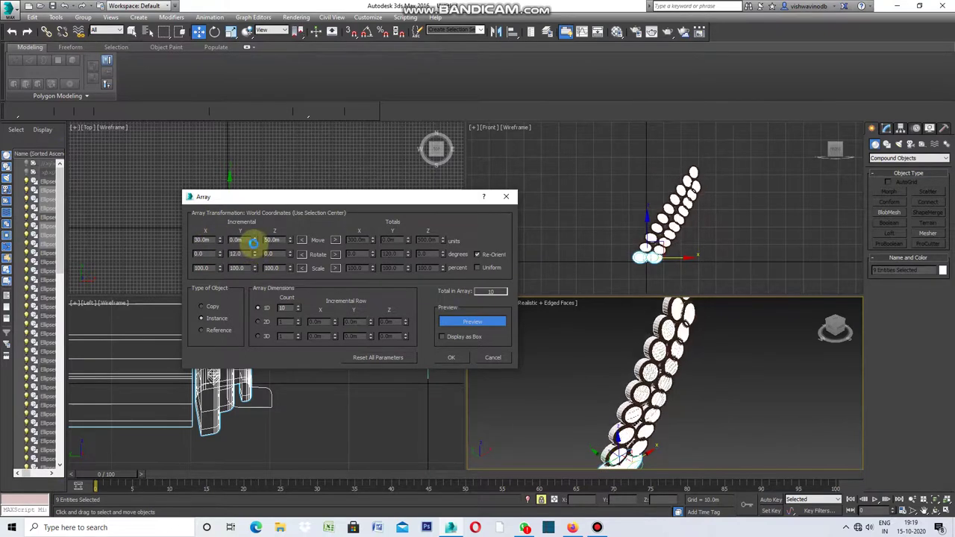
mouse_move(255, 244)
mouse_down()
mouse_move(261, 218)
mouse_move(266, 253)
mouse_move(267, 206)
mouse_move(273, 241)
mouse_move(257, 213)
mouse_move(263, 220)
mouse_up()
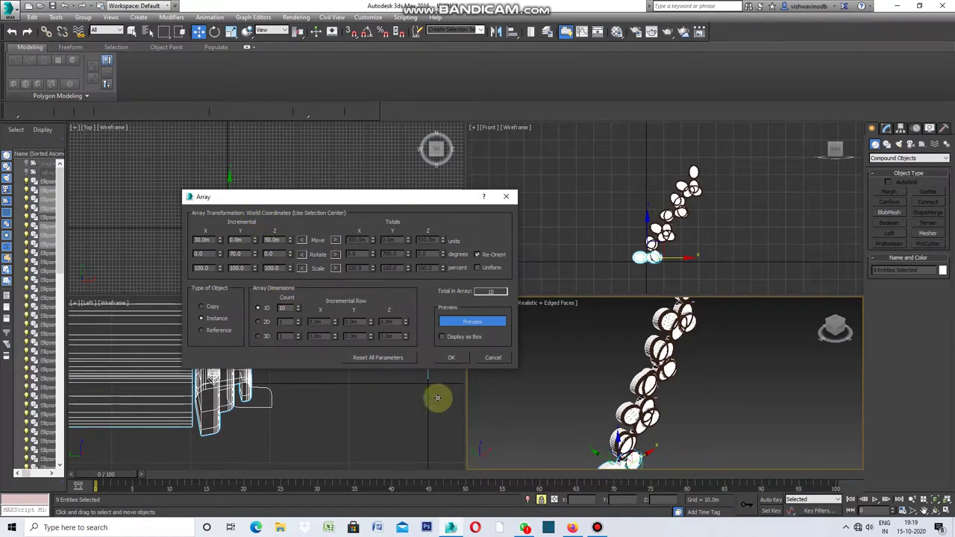
click(452, 358)
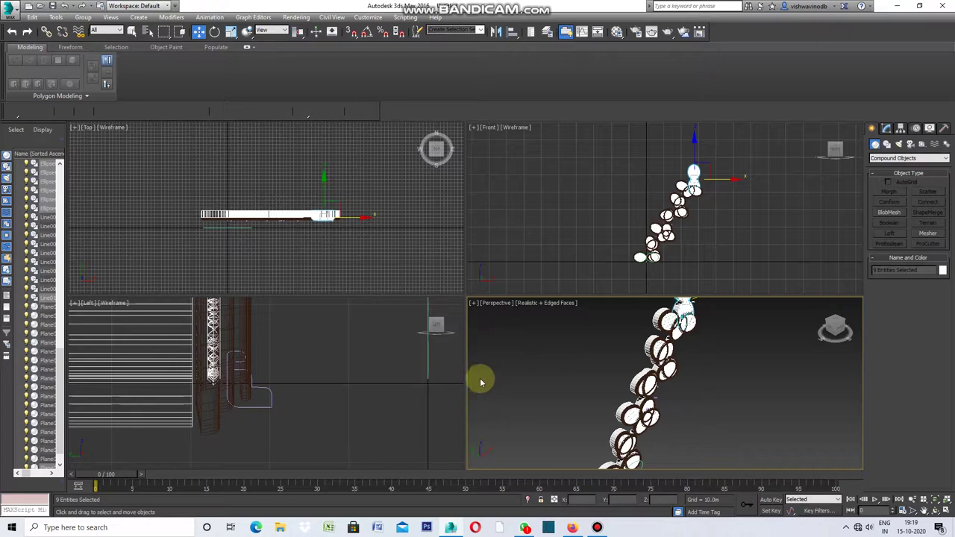
Step: Maximize the Perspective viewport (Alt+W) so the twisting grille-frame chain fills the workspace
click(473, 303)
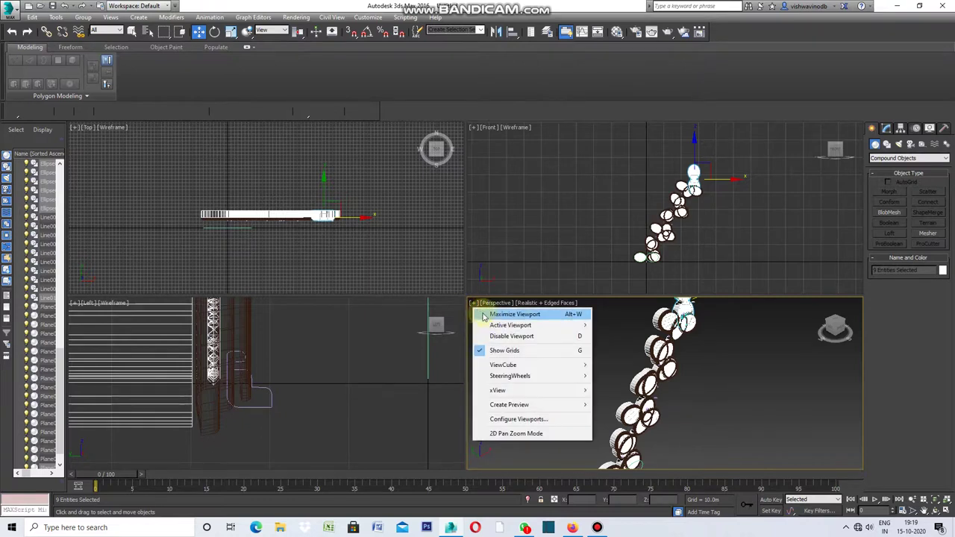
click(497, 318)
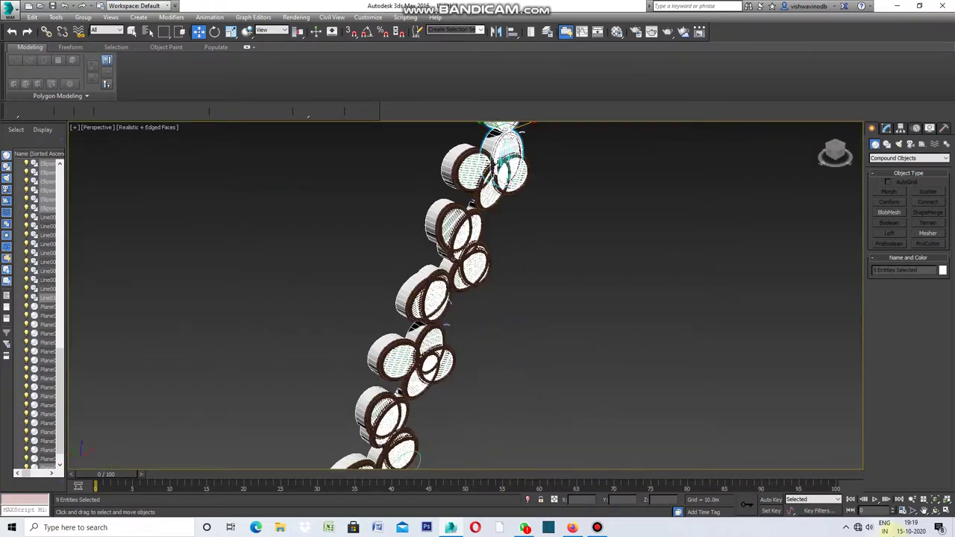